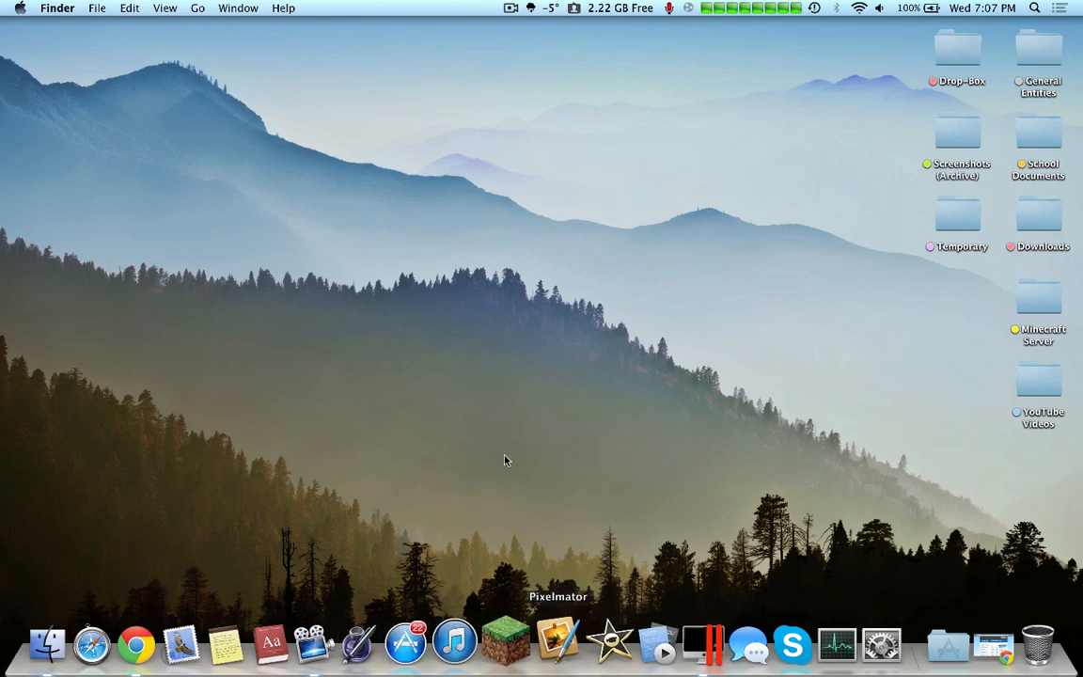
Step: Launch Pages from the Dock and create a new document from the Blank template
{"action": "left_click", "coordinate": [376, 643]}
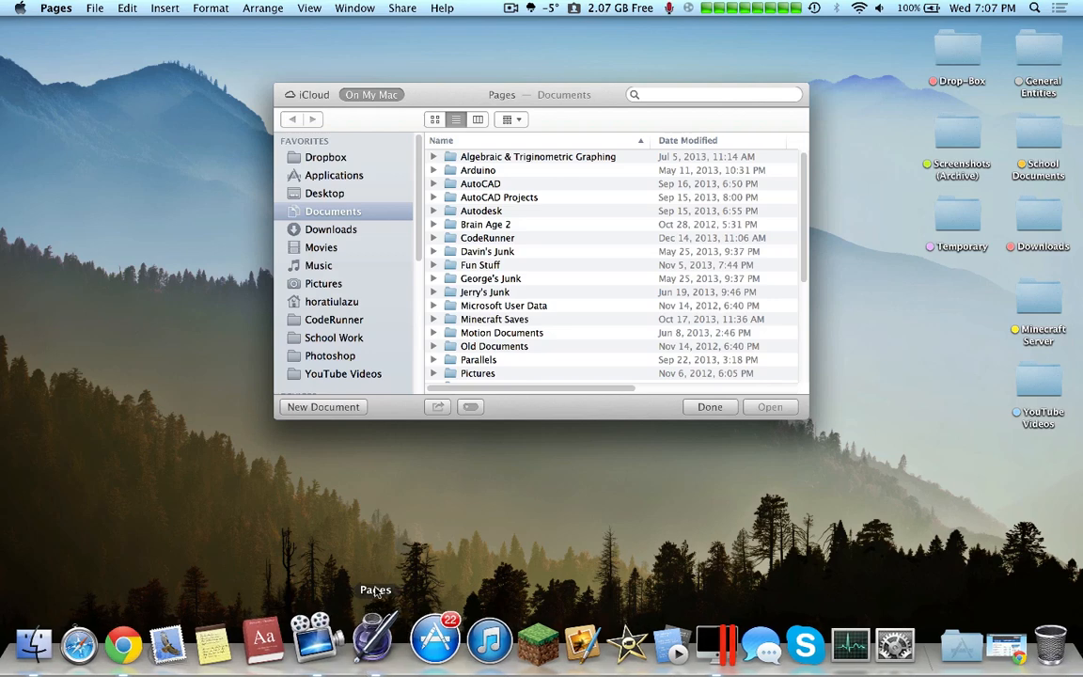
{"action": "left_click", "coordinate": [323, 406]}
{"action": "scroll", "coordinate": [496, 230], "scroll_direction": "down", "scroll_amount": 10}
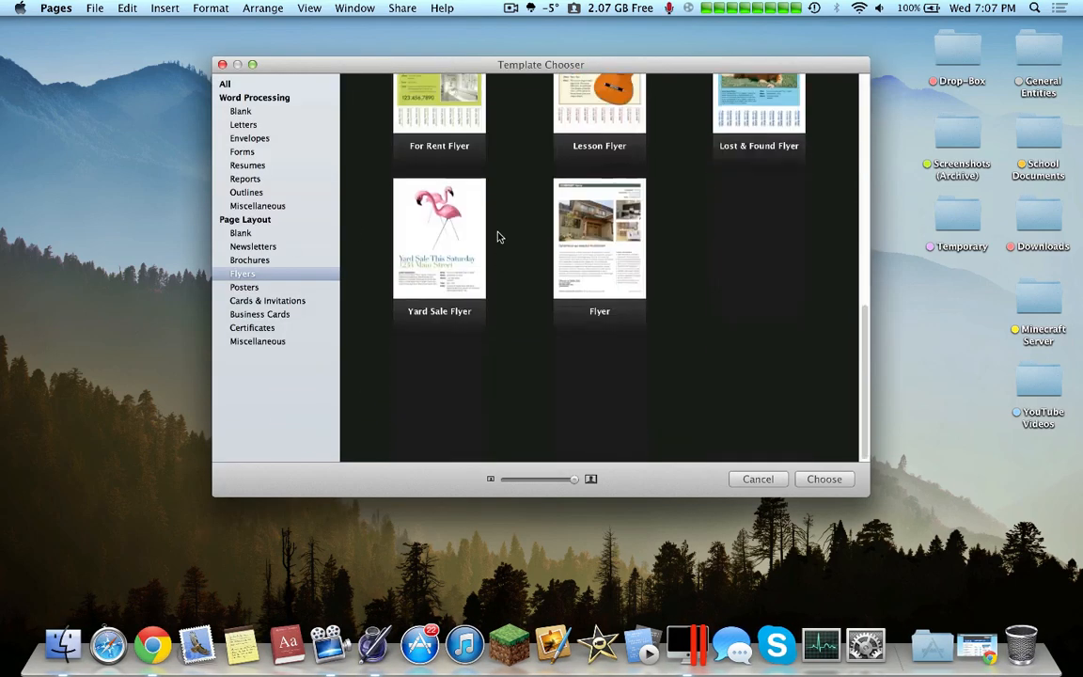
{"action": "scroll", "coordinate": [496, 230], "scroll_direction": "up", "scroll_amount": 10}
{"action": "left_click", "coordinate": [242, 151]}
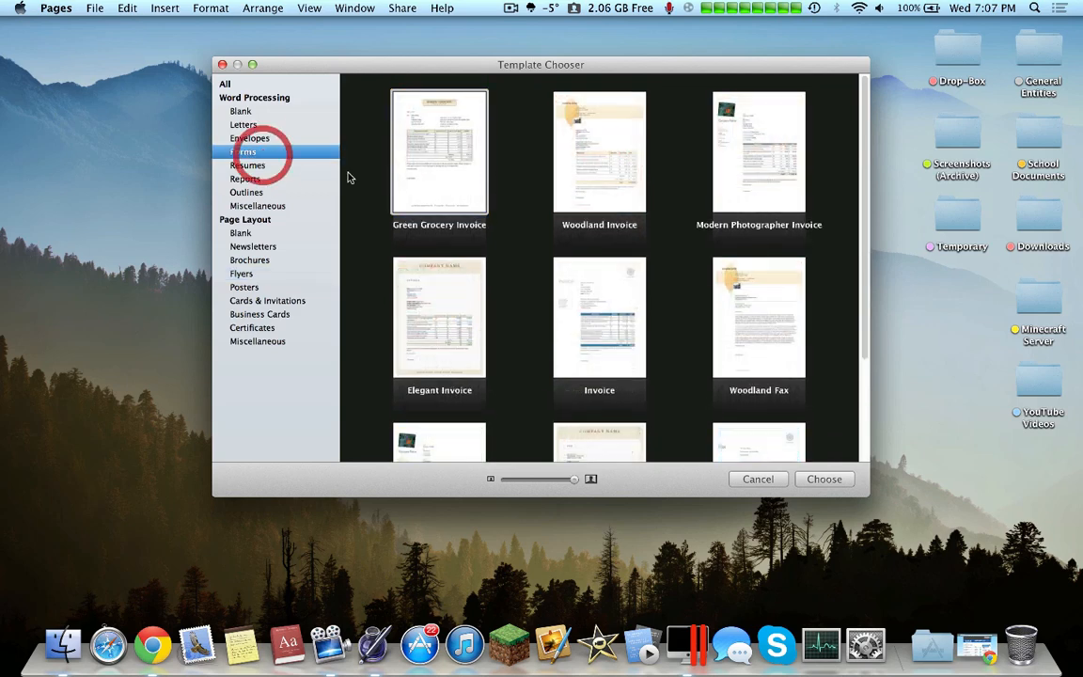
{"action": "scroll", "coordinate": [531, 266], "scroll_direction": "down", "scroll_amount": 5}
{"action": "scroll", "coordinate": [531, 266], "scroll_direction": "up", "scroll_amount": 5}
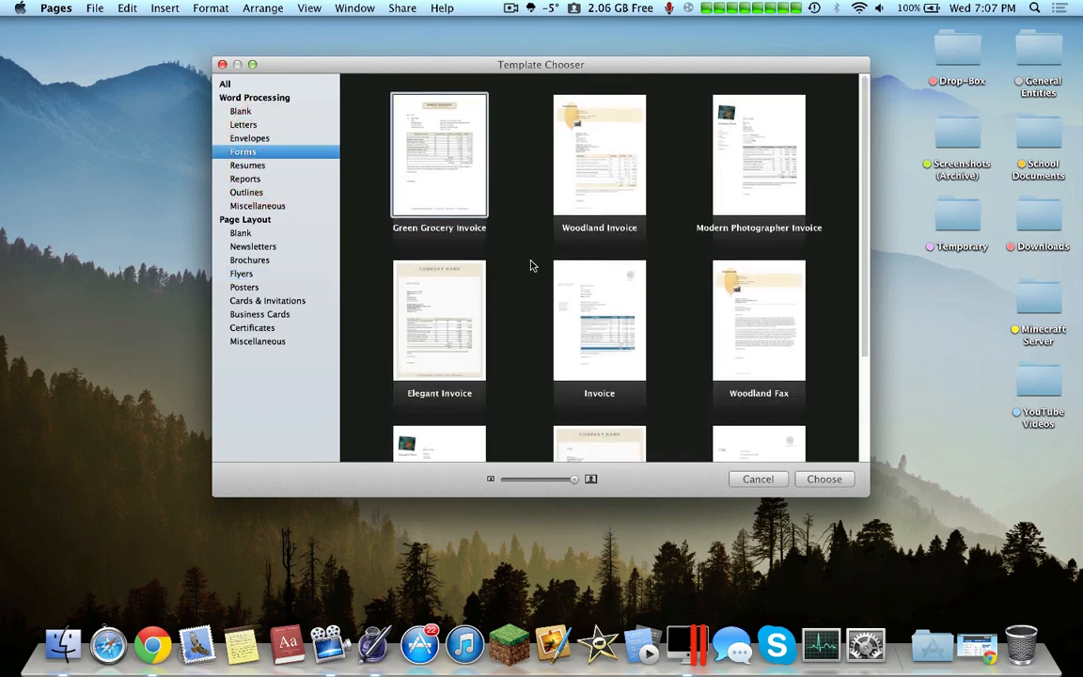
{"action": "left_click", "coordinate": [242, 111]}
{"action": "double_click", "coordinate": [409, 134]}
Step: Move the blank document window left, then close it
{"action": "left_click_drag", "start_coordinate": [656, 26], "coordinate": [547, 26]}
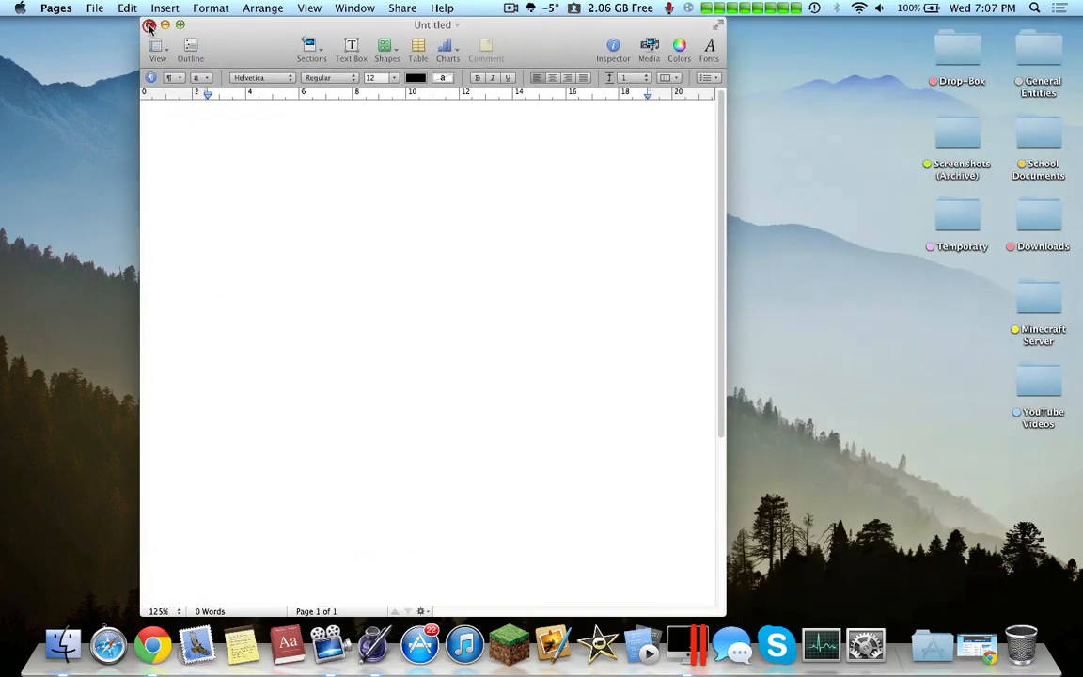
{"action": "left_click", "coordinate": [150, 25]}
Step: Quit Pages from its Dock menu, glance at ScreenFlow's Dock options, and bring up Launchpad
{"action": "right_click", "coordinate": [373, 645]}
{"action": "left_click", "coordinate": [386, 580]}
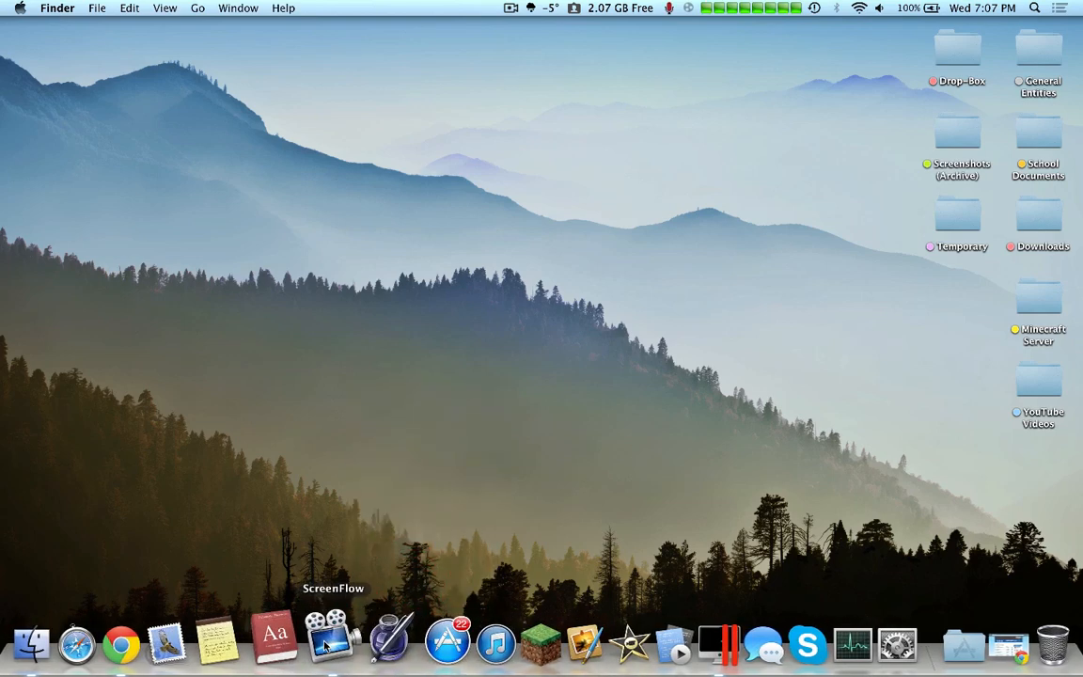
{"action": "right_click", "coordinate": [325, 645]}
{"action": "left_click", "coordinate": [338, 626]}
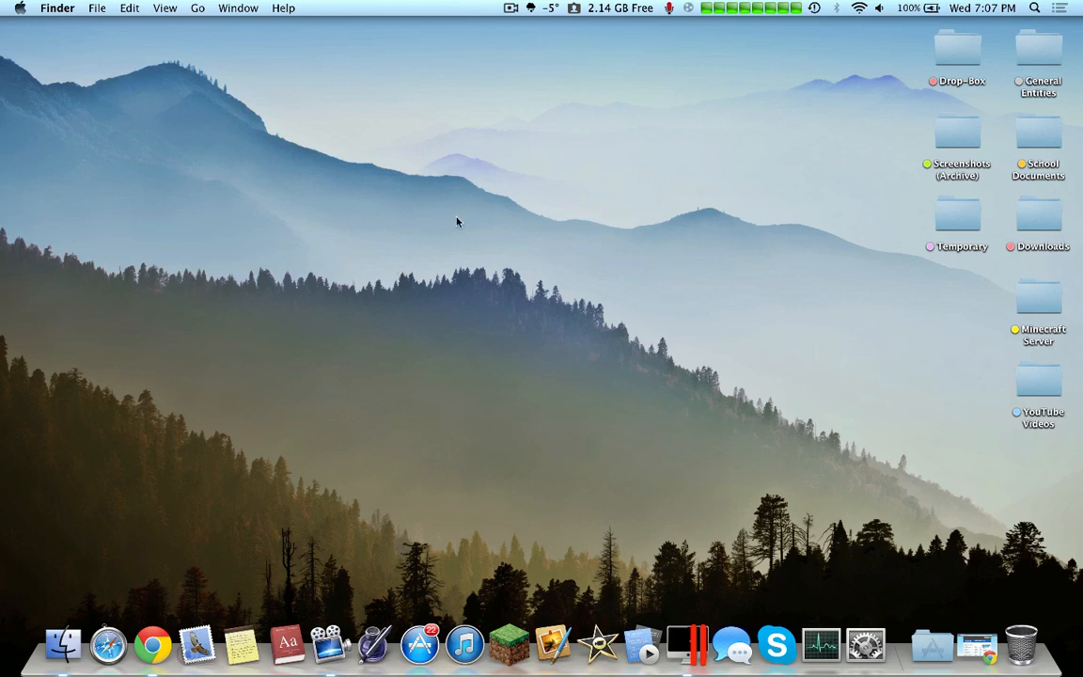
{"action": "right_click", "coordinate": [329, 645]}
{"action": "mouse_move", "coordinate": [366, 529]}
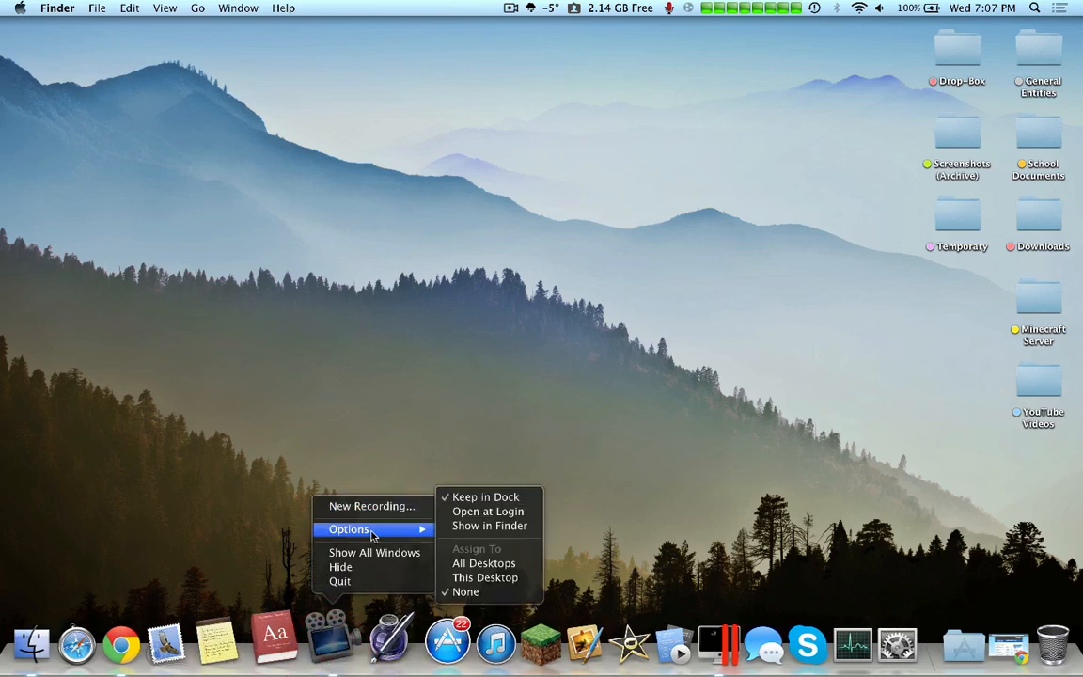
{"action": "left_click", "coordinate": [160, 376]}
{"action": "key", "text": "F4"}
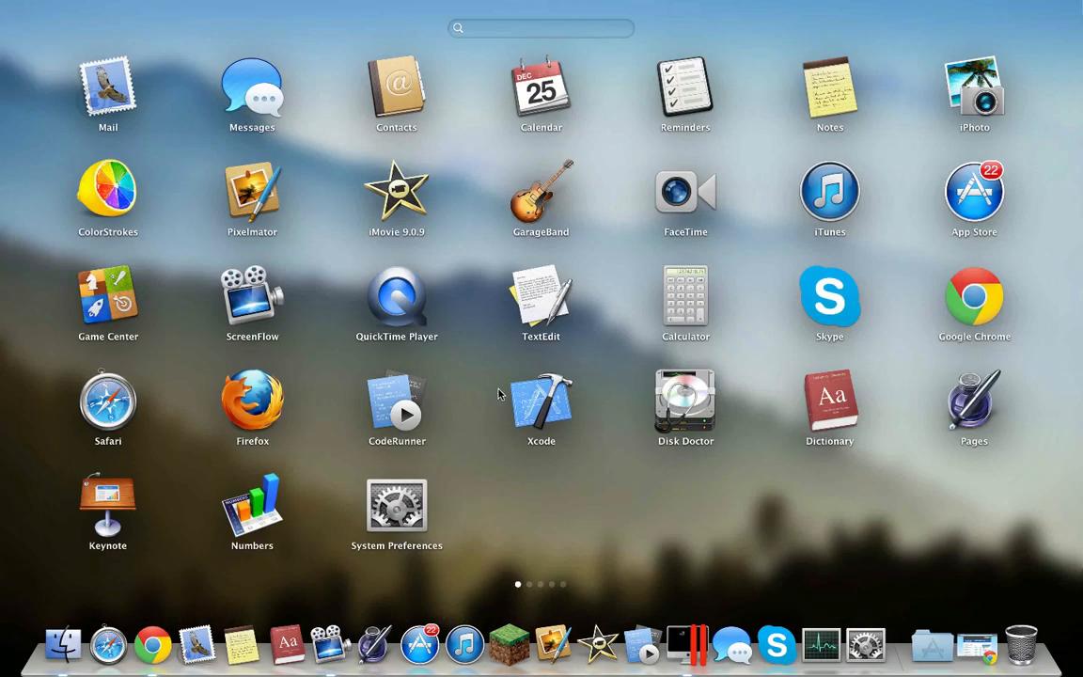
Step: Launch Disk Doctor, centre its window and start a scan of Macintosh HD for removable junk
{"action": "left_click", "coordinate": [685, 404]}
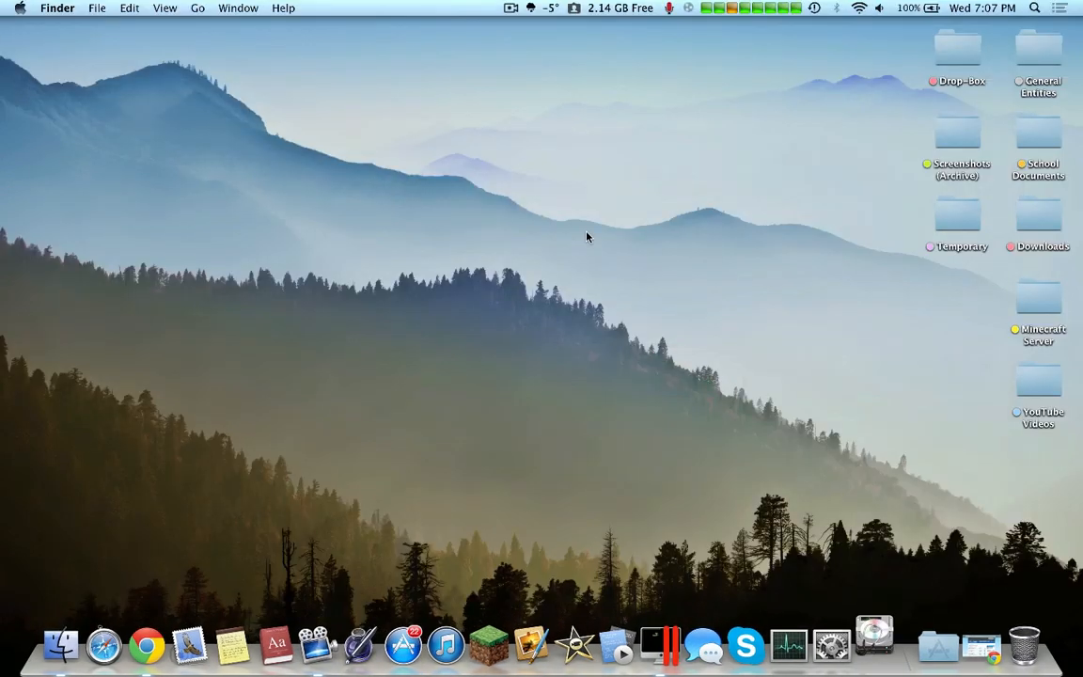
{"action": "left_click_drag", "start_coordinate": [522, 25], "coordinate": [470, 128]}
{"action": "left_click", "coordinate": [632, 282]}
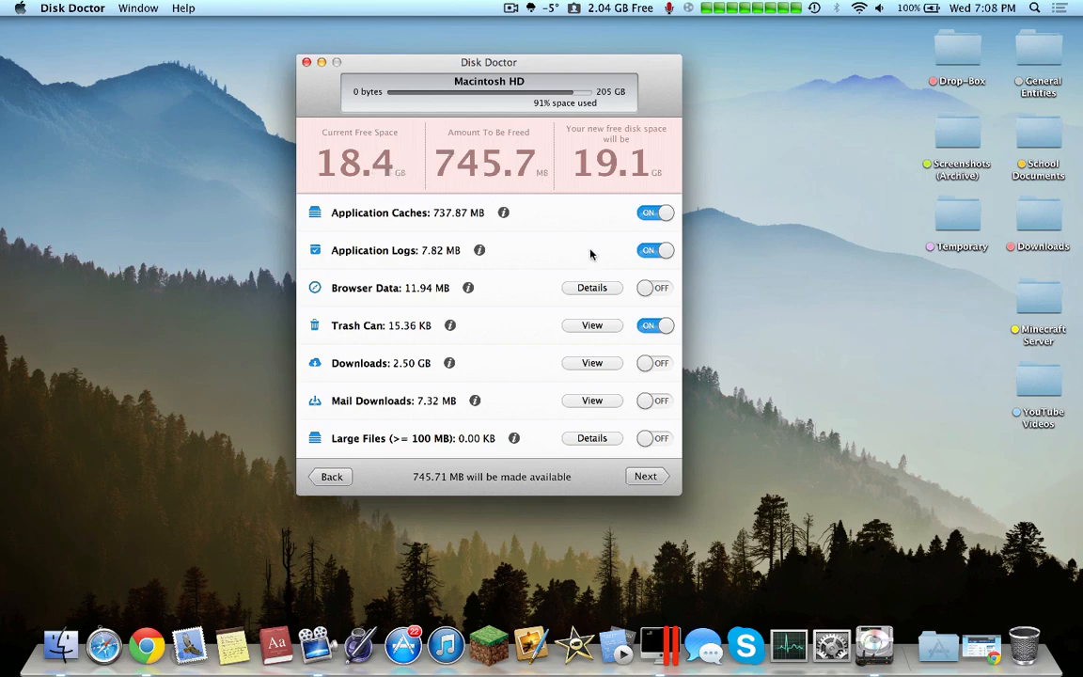
{"action": "scroll", "coordinate": [592, 254], "scroll_direction": "down", "scroll_amount": 1}
{"action": "scroll", "coordinate": [592, 254], "scroll_direction": "up", "scroll_amount": 1}
Step: Quit Disk Doctor, then launch HandBrake from Launchpad and cancel its source-video dialog
{"action": "key", "text": "super+q"}
{"action": "key", "text": "F4"}
{"action": "scroll", "coordinate": [477, 394], "scroll_direction": "right", "scroll_amount": 5}
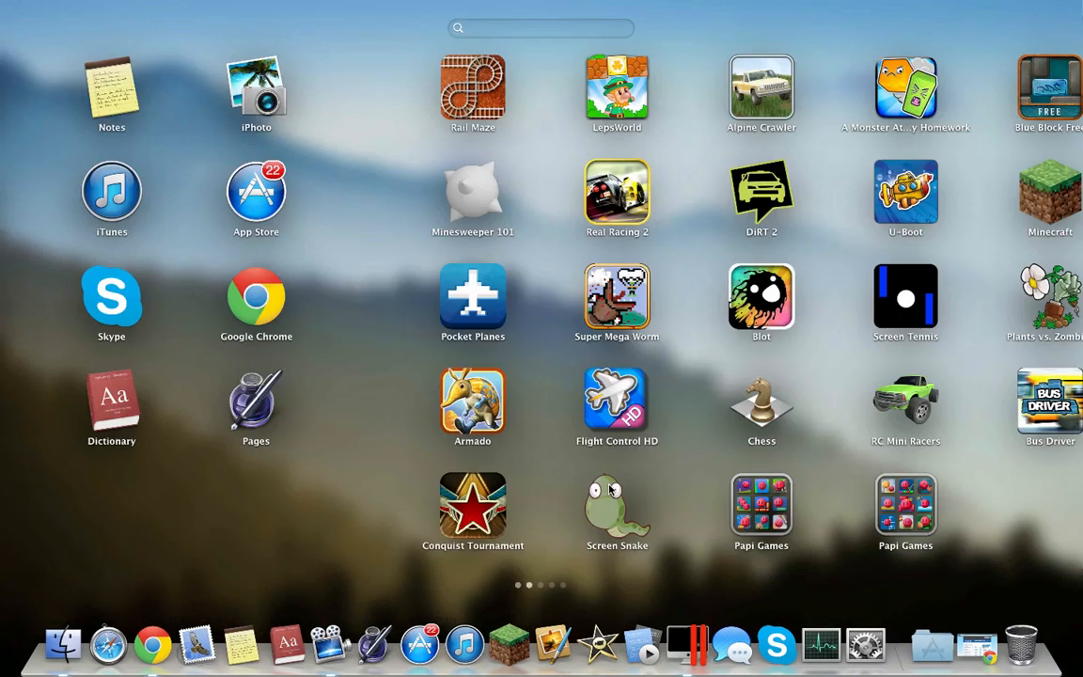
{"action": "scroll", "coordinate": [457, 527], "scroll_direction": "right", "scroll_amount": 5}
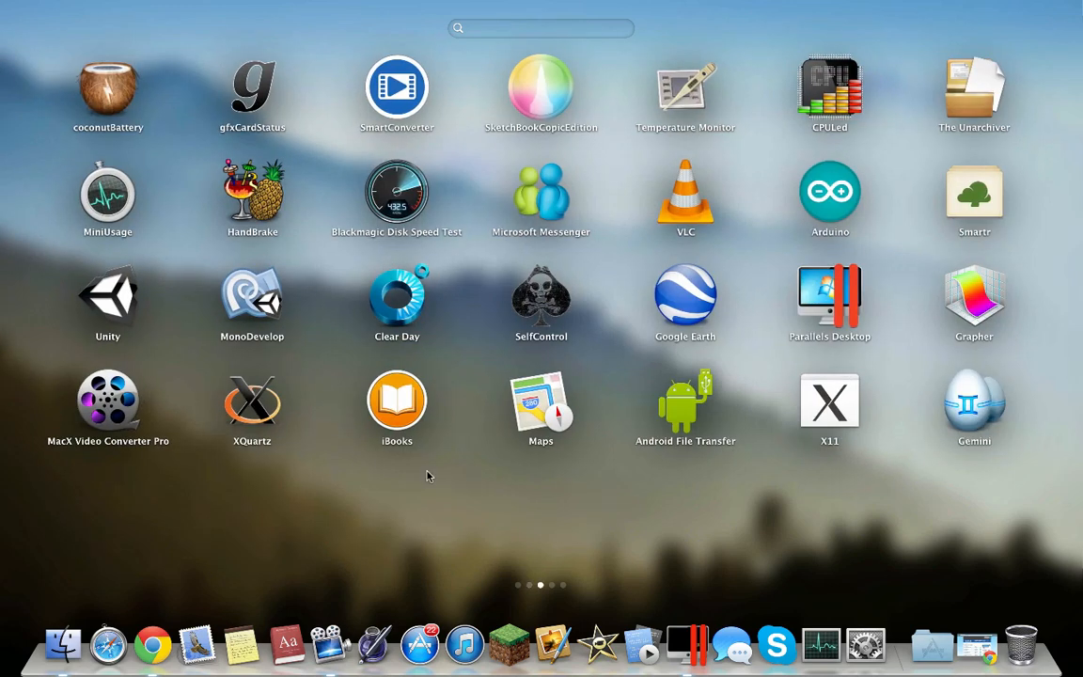
{"action": "left_click", "coordinate": [252, 198]}
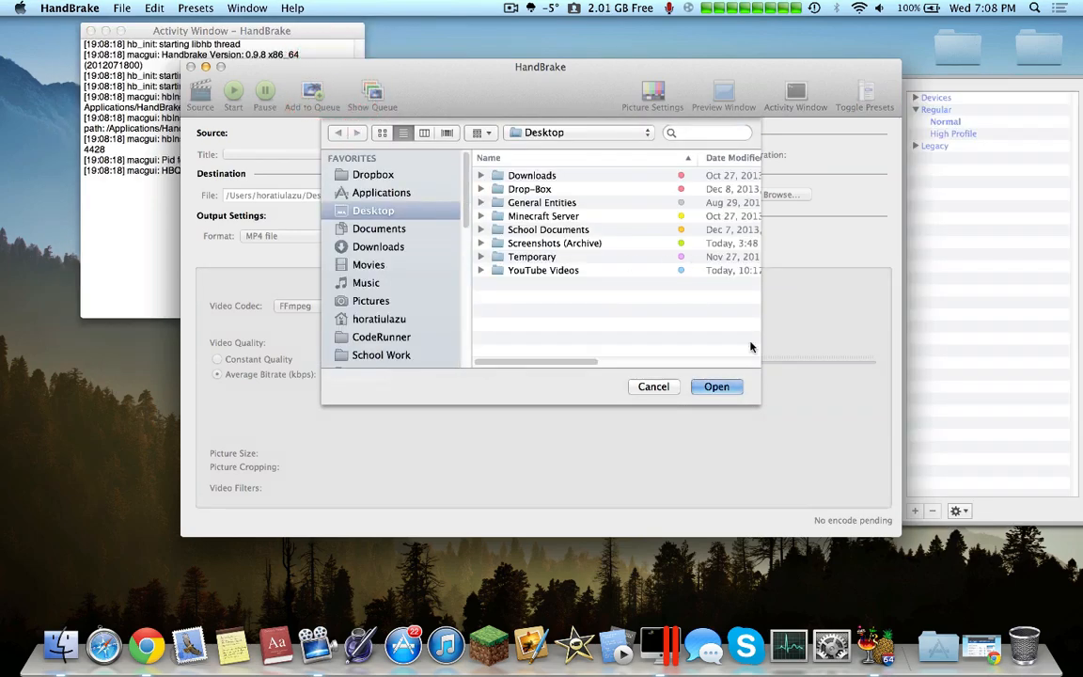
{"action": "left_click", "coordinate": [653, 386]}
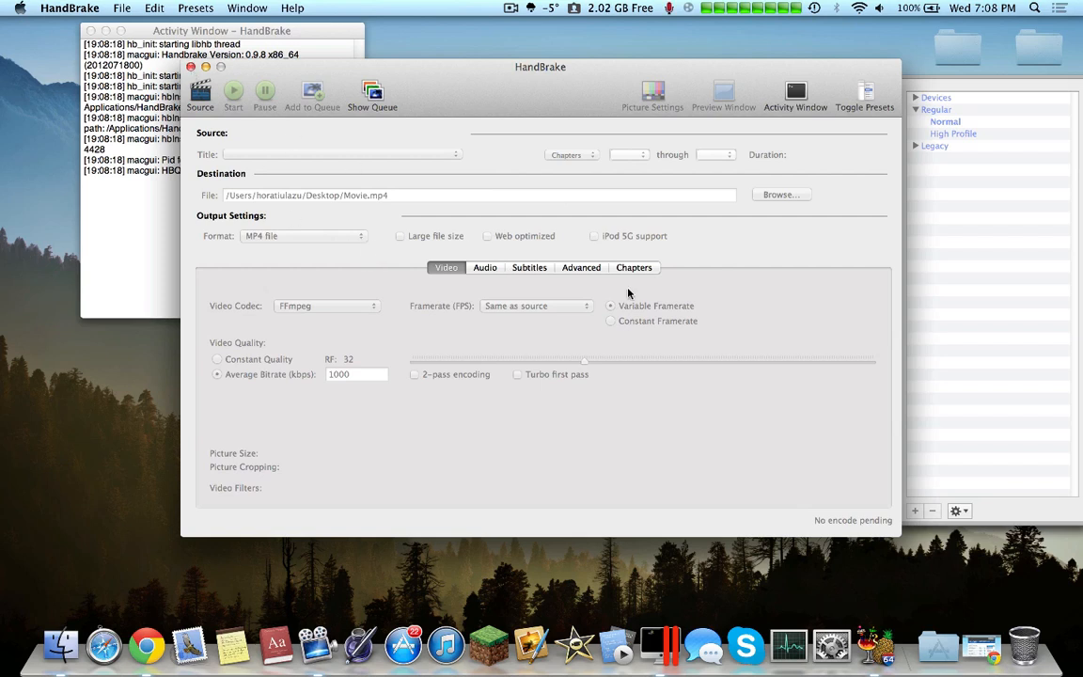
Step: Look through HandBrake's Audio, Subtitles, Advanced and Chapters settings, returning to Video
{"action": "left_click", "coordinate": [485, 267]}
{"action": "left_click", "coordinate": [529, 266]}
{"action": "left_click", "coordinate": [581, 267]}
{"action": "left_click", "coordinate": [628, 267]}
{"action": "left_click", "coordinate": [445, 267]}
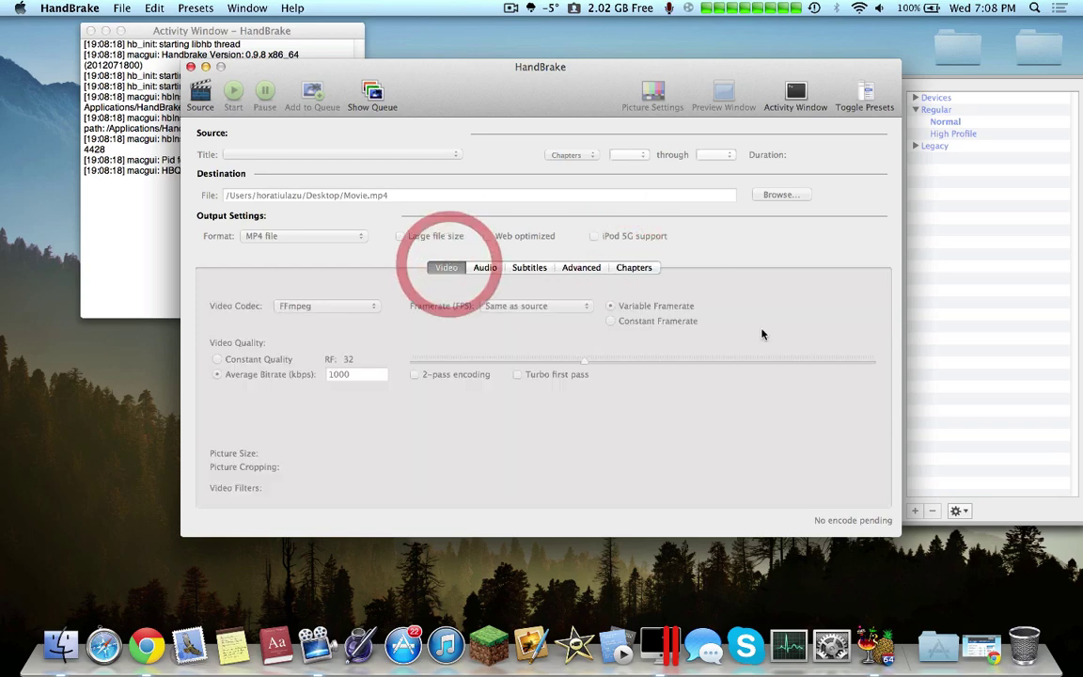
{"action": "right_click", "coordinate": [866, 648]}
Step: Quit HandBrake, launch coconutBattery from Launchpad and reveal its saved battery history
{"action": "left_click", "coordinate": [885, 581]}
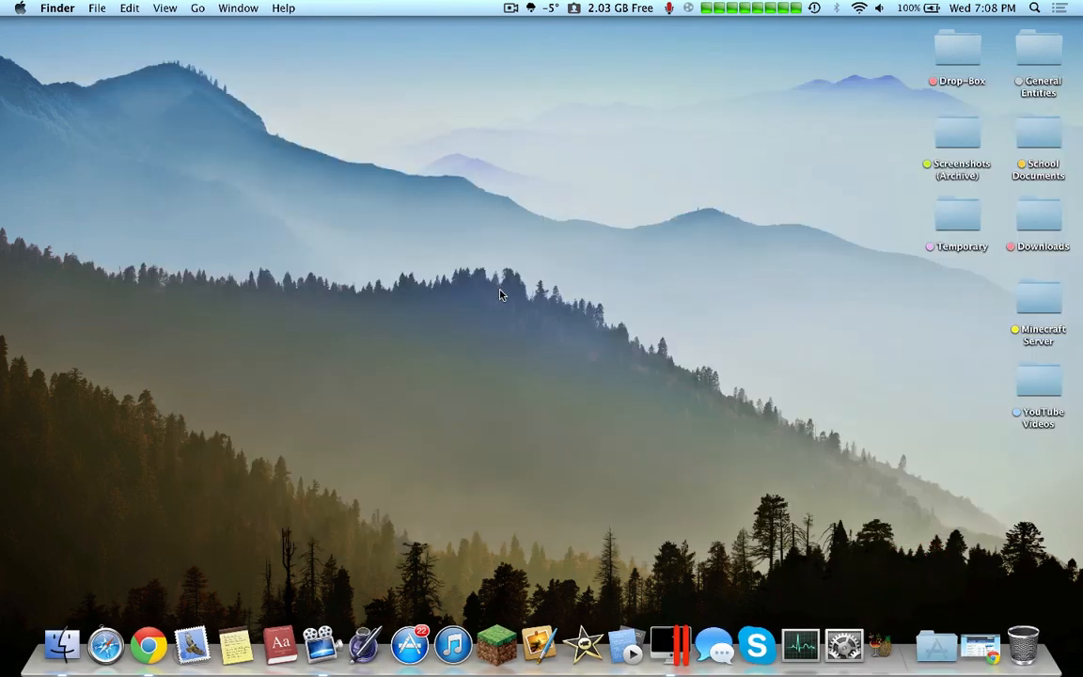
{"action": "key", "text": "F4"}
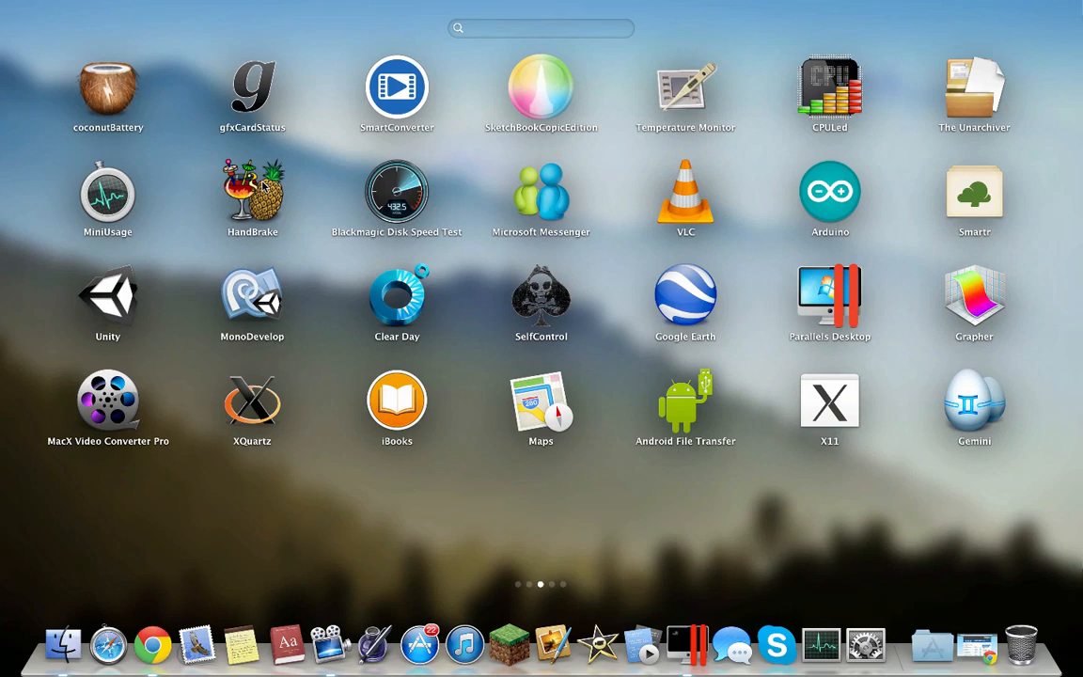
{"action": "left_click", "coordinate": [107, 94]}
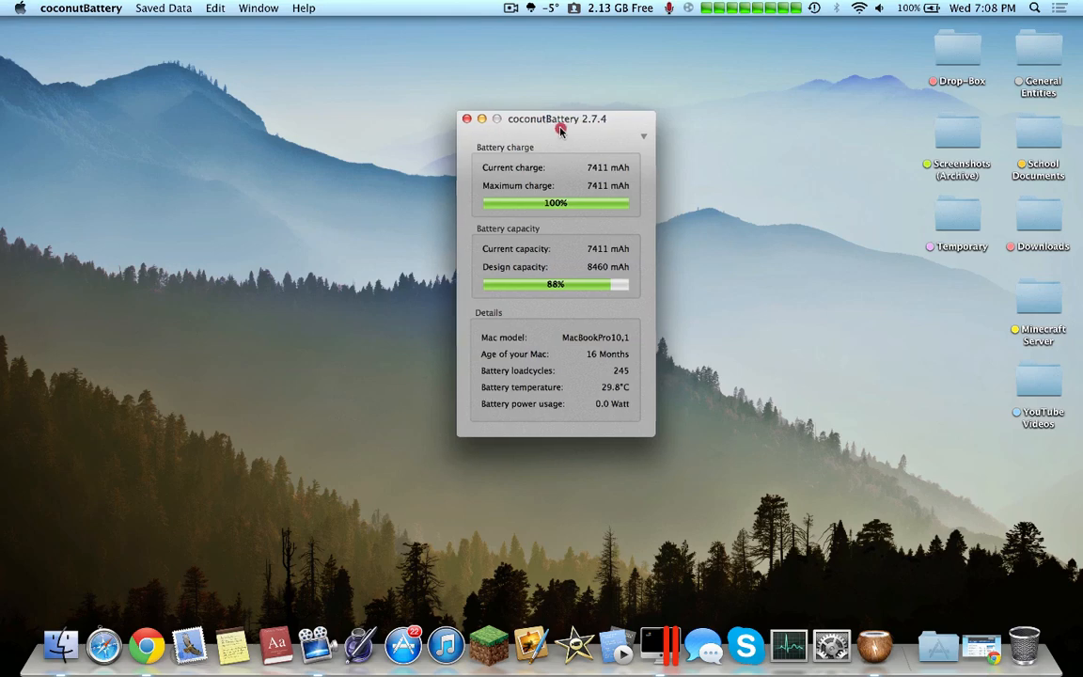
{"action": "left_click_drag", "start_coordinate": [527, 118], "coordinate": [483, 118]}
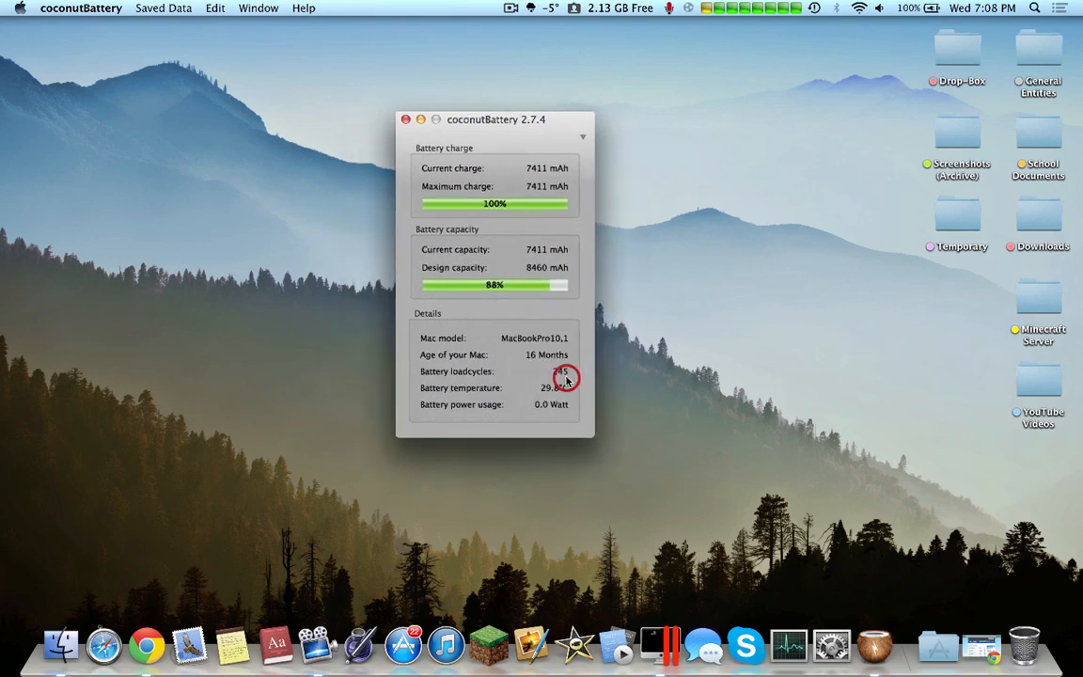
{"action": "left_click", "coordinate": [582, 141]}
{"action": "scroll", "coordinate": [712, 327], "scroll_direction": "down", "scroll_amount": 5}
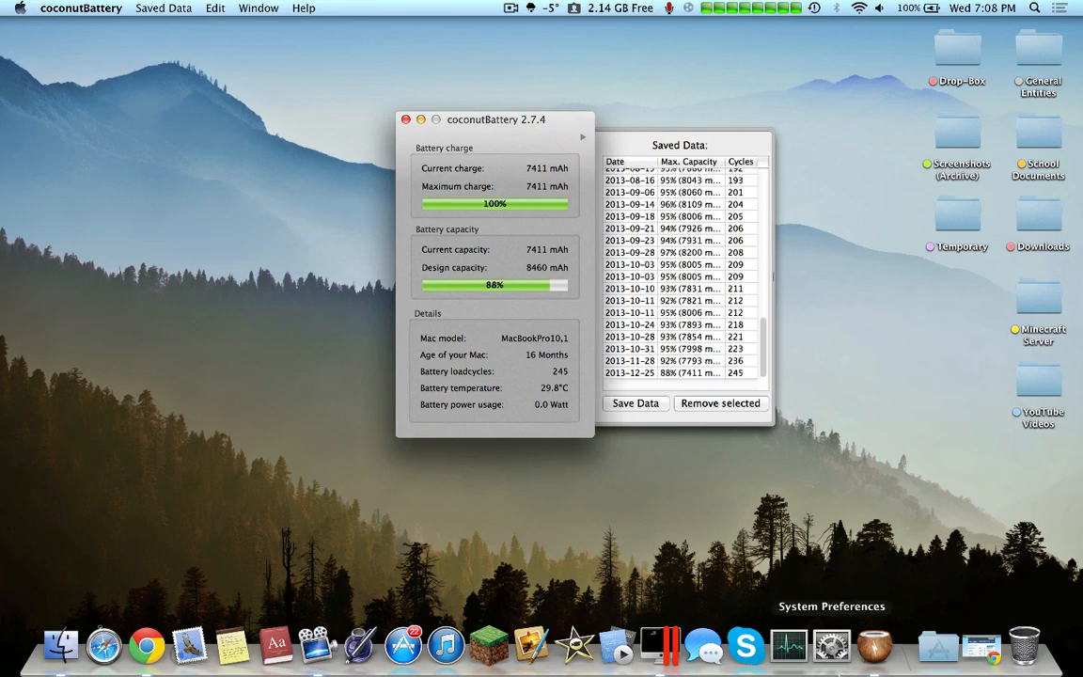
Step: Quit coconutBattery from its Dock menu and bring up Launchpad
{"action": "right_click", "coordinate": [874, 645]}
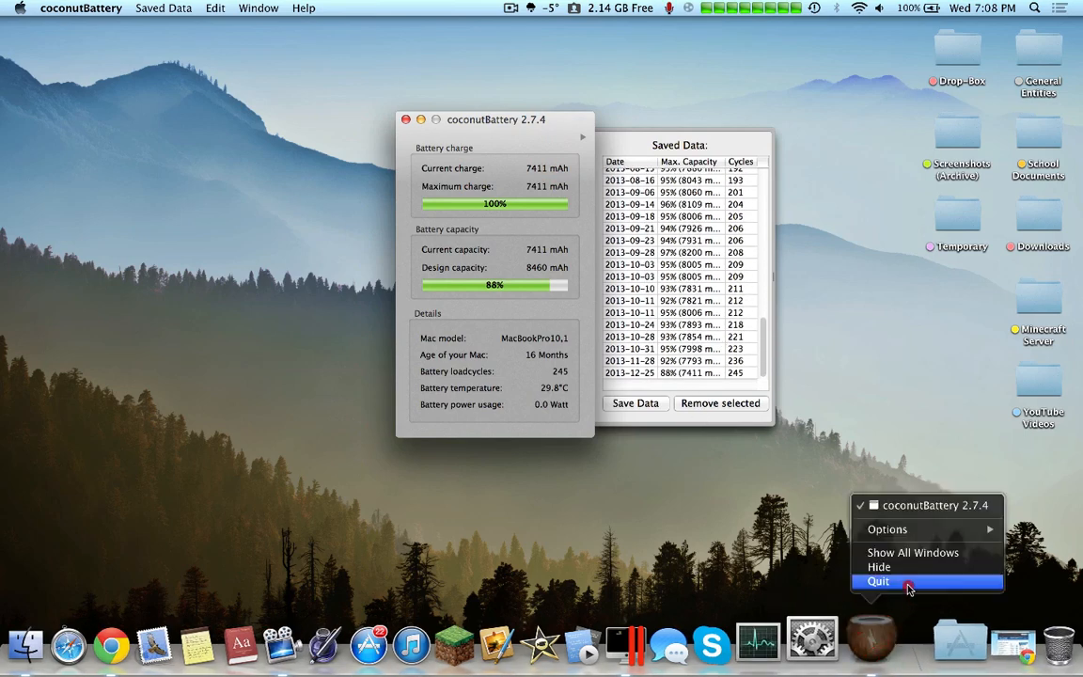
{"action": "left_click", "coordinate": [880, 581]}
{"action": "key", "text": "F4"}
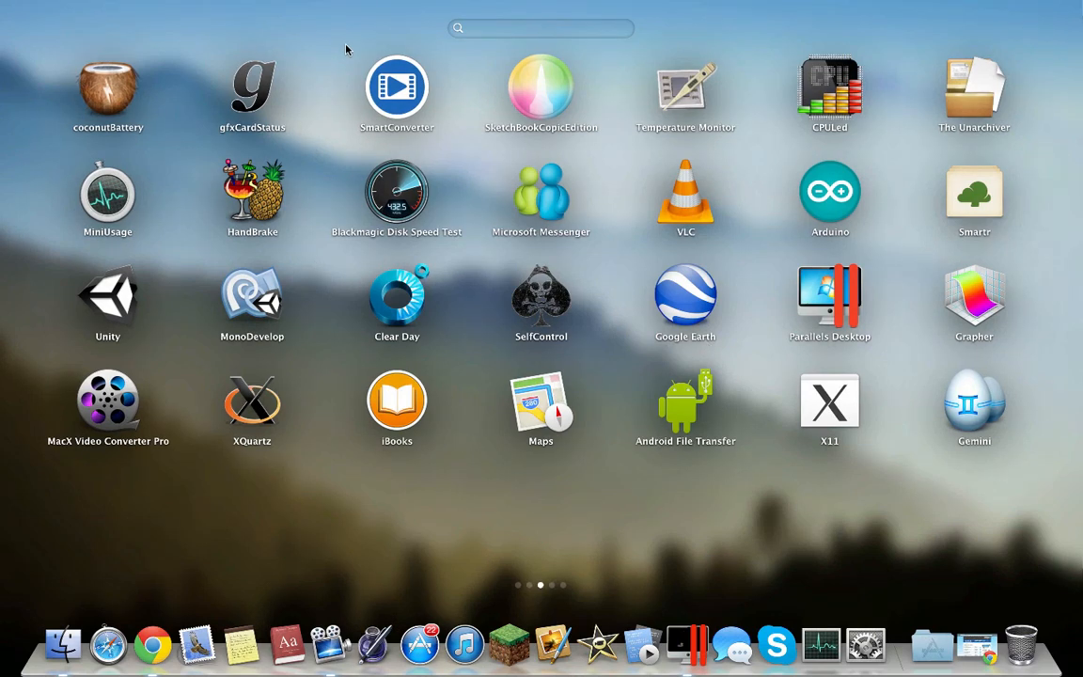
Step: Launch gfxCardStatus and set it to load at startup in its preferences
{"action": "left_click", "coordinate": [252, 90]}
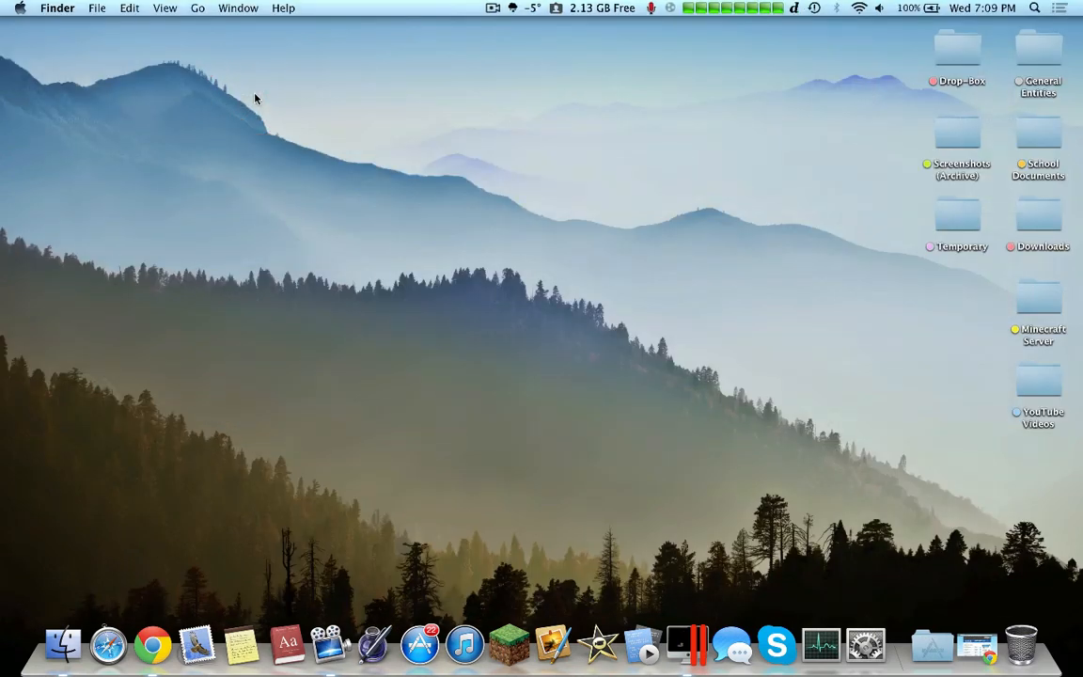
{"action": "left_click", "coordinate": [795, 10]}
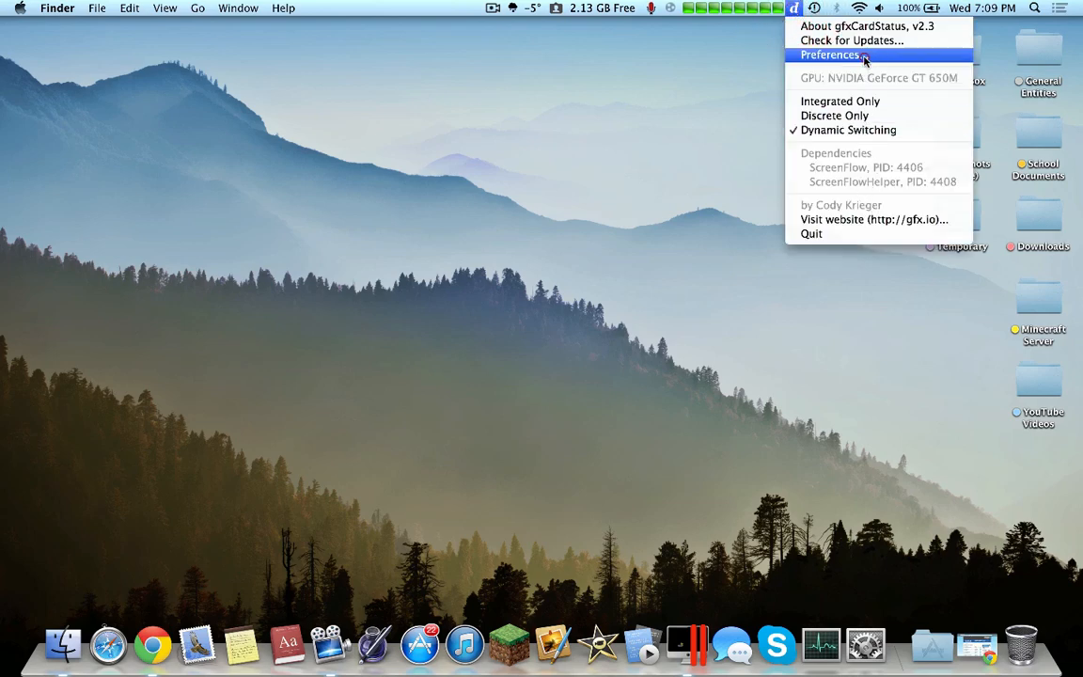
{"action": "left_click", "coordinate": [833, 54]}
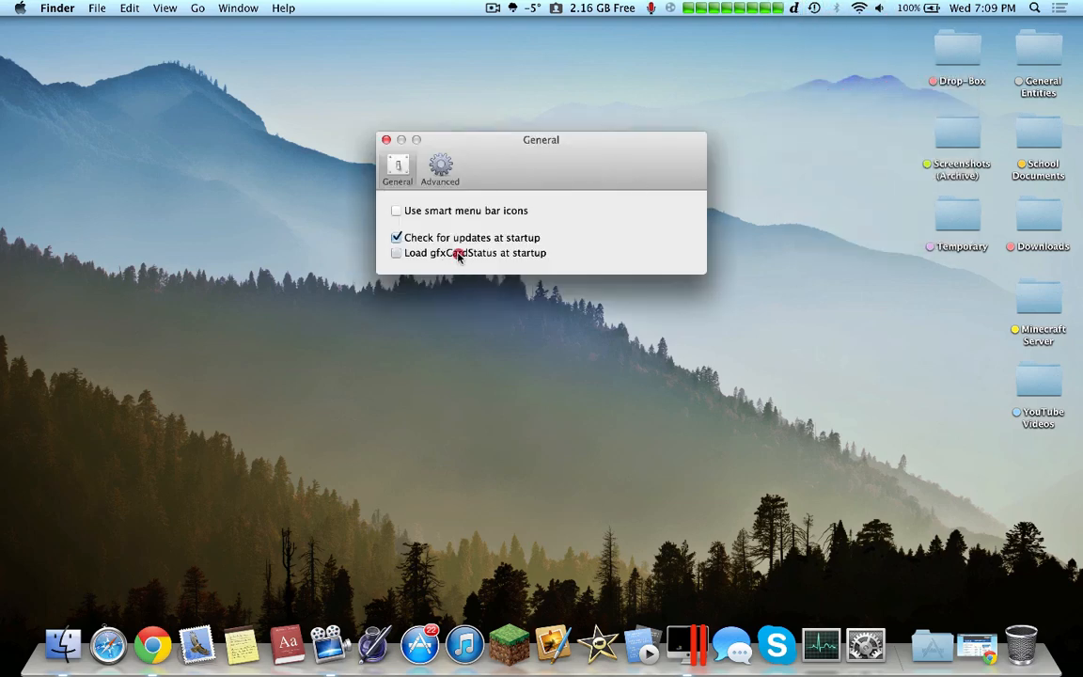
{"action": "left_click", "coordinate": [395, 253]}
{"action": "left_click", "coordinate": [385, 139]}
Step: Review the gfxCardStatus menu, leaving graphics switching on Dynamic
{"action": "left_click", "coordinate": [794, 7]}
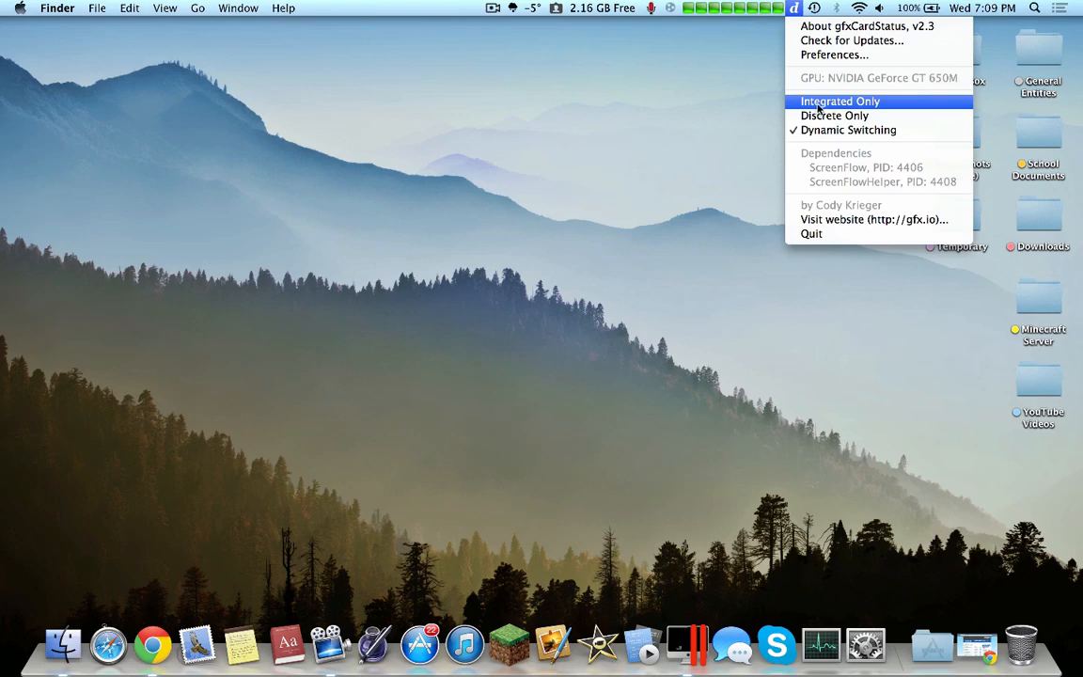
{"action": "left_click", "coordinate": [606, 227]}
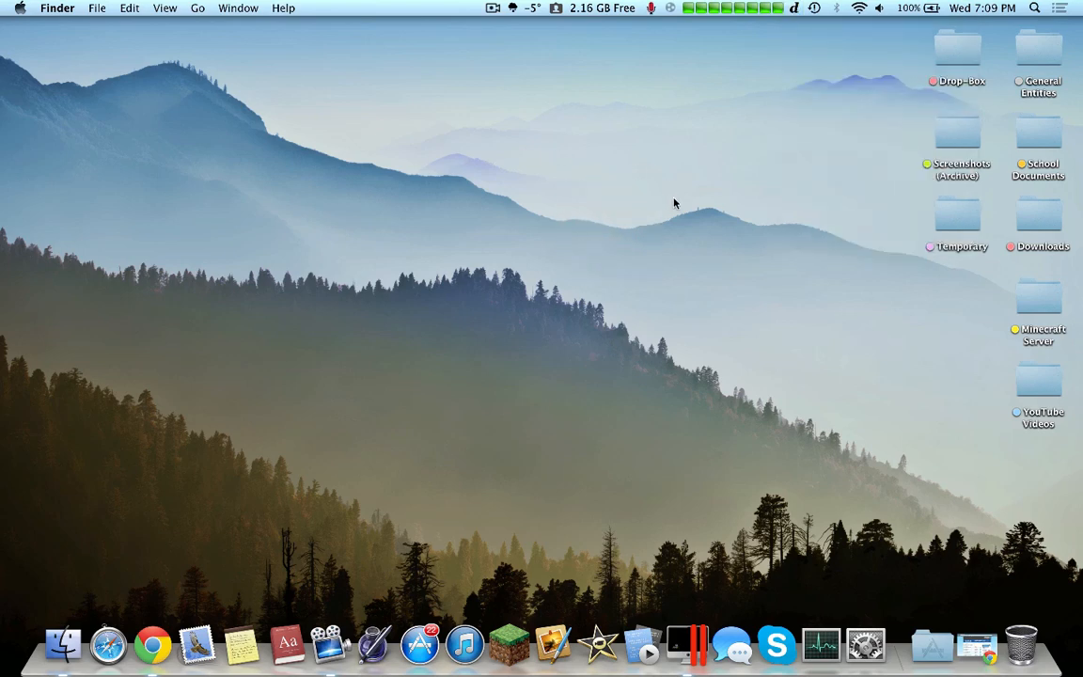
Step: Glance at the memory meter's menu, then launch SelfControl from Launchpad
{"action": "key", "text": "F4"}
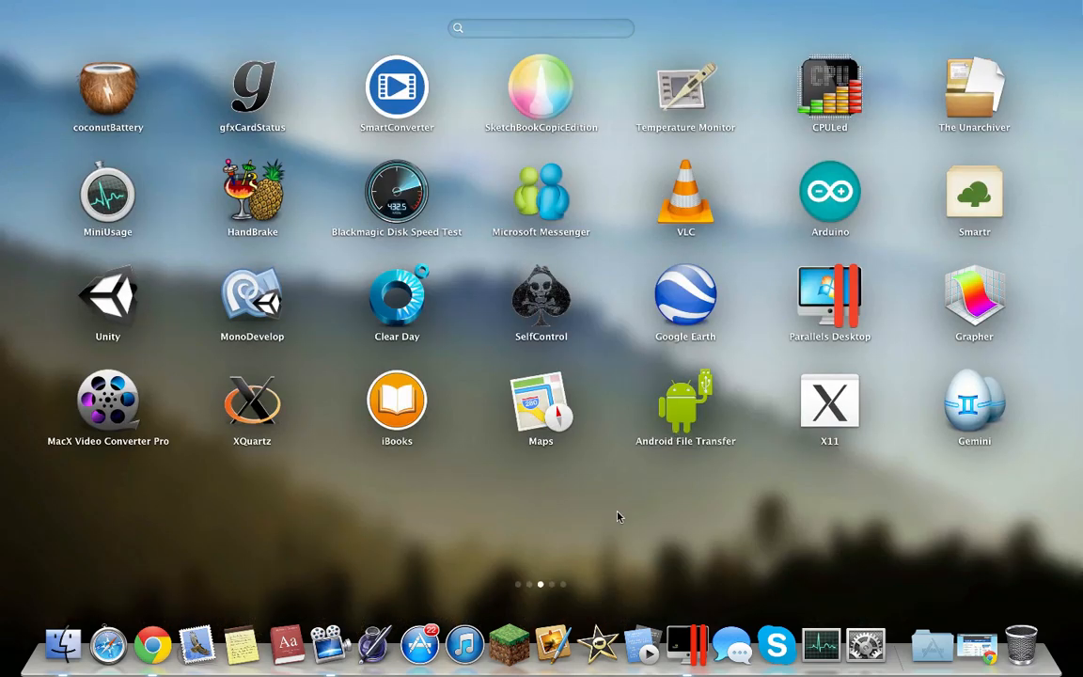
{"action": "left_click", "coordinate": [830, 575]}
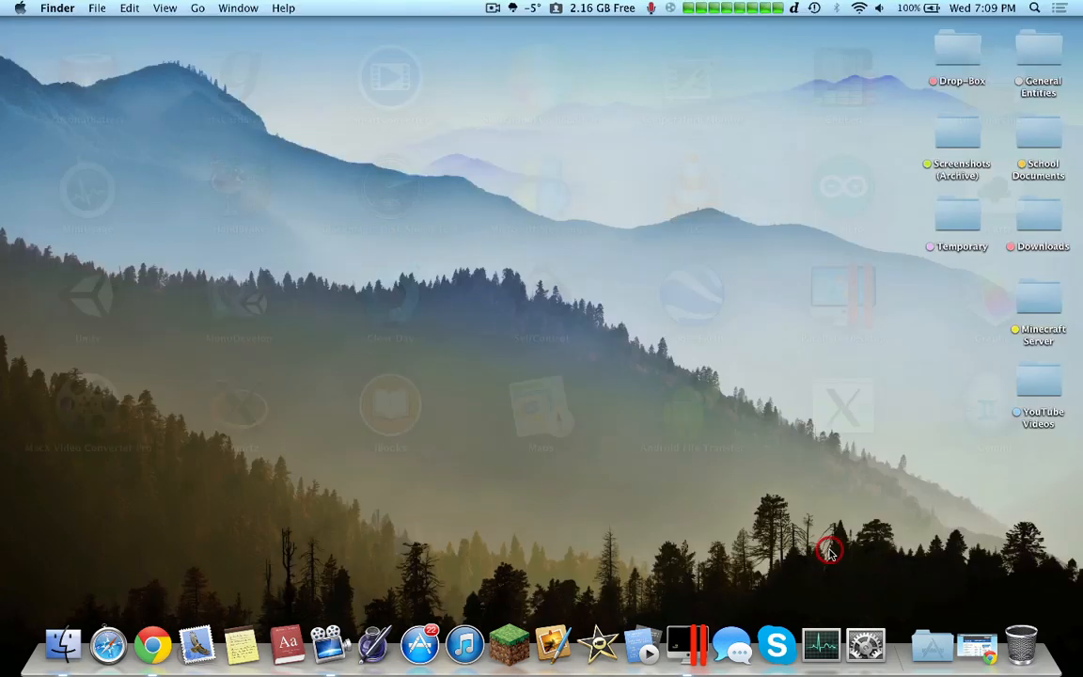
{"action": "left_click", "coordinate": [725, 8]}
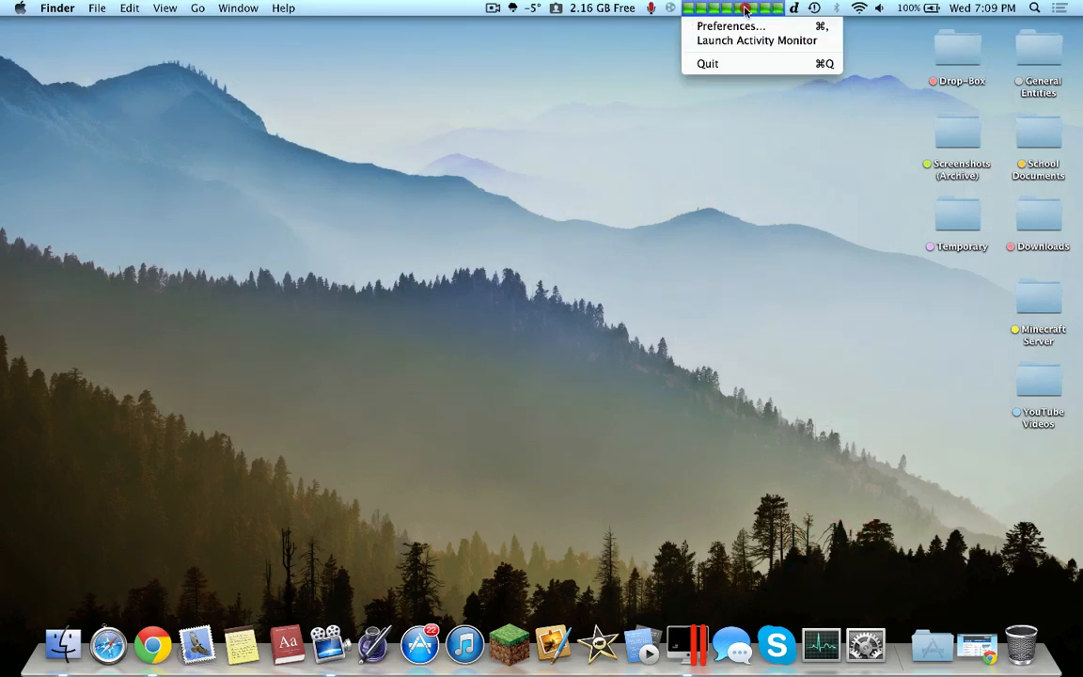
{"action": "left_click", "coordinate": [675, 10]}
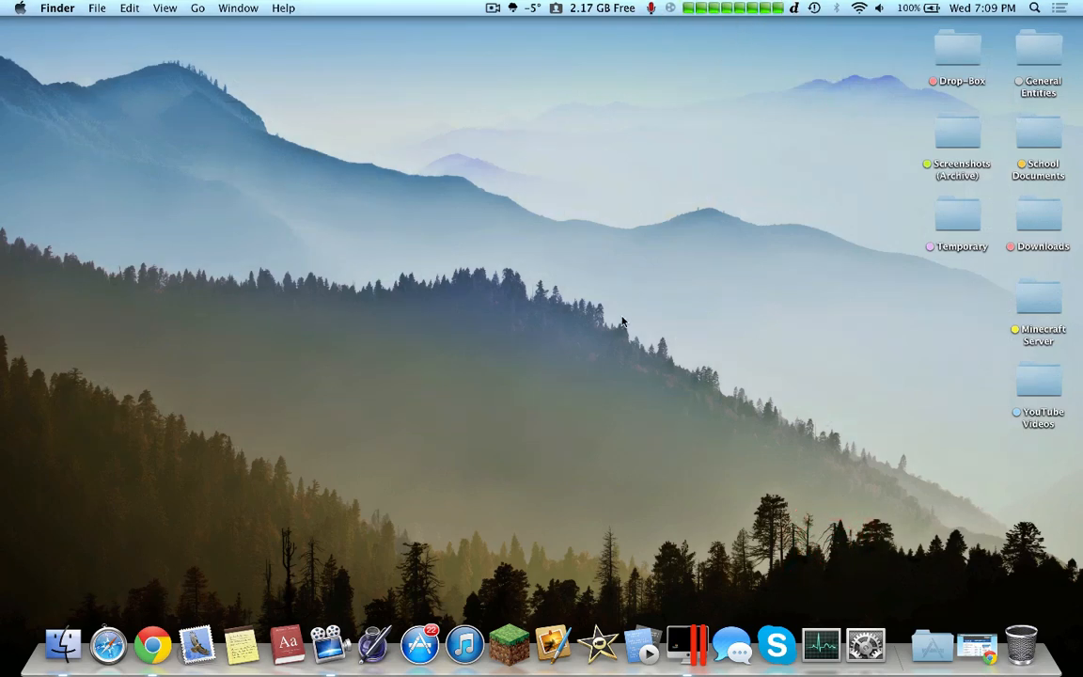
{"action": "key", "text": "F4"}
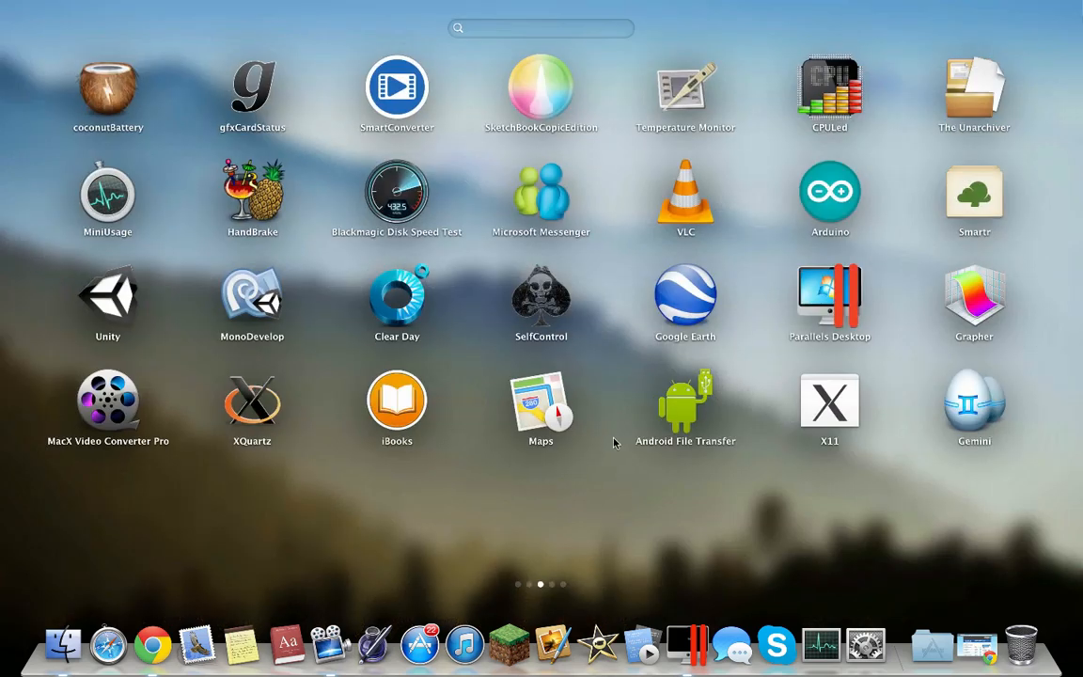
{"action": "left_click", "coordinate": [564, 305]}
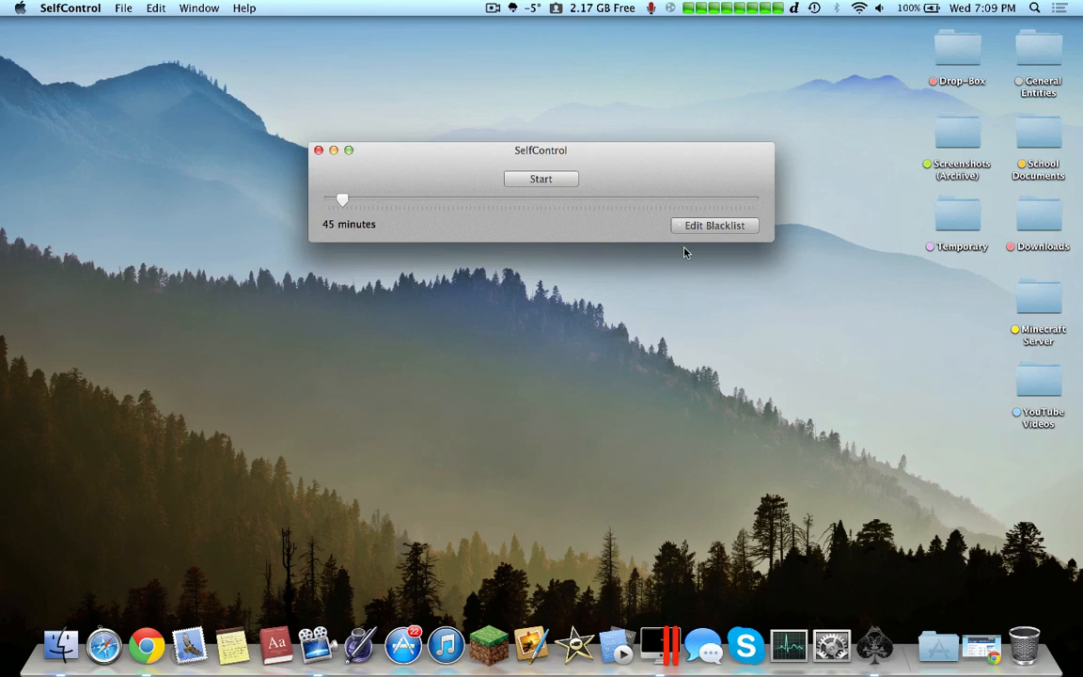
Step: View SelfControl's blacklist of facebook.com and youtube.com, close it and quit the app
{"action": "left_click", "coordinate": [715, 225]}
{"action": "left_click", "coordinate": [320, 335]}
{"action": "left_click", "coordinate": [219, 278]}
{"action": "right_click", "coordinate": [883, 645]}
{"action": "left_click", "coordinate": [876, 581]}
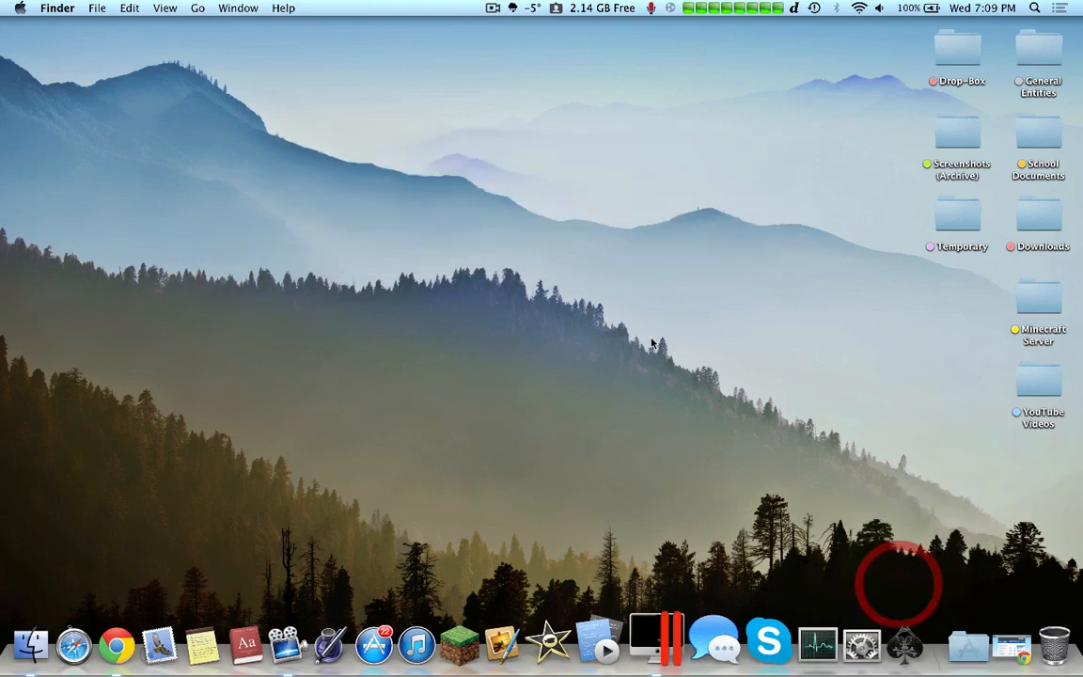
Step: Launch Blackmagic Disk Speed Test from Launchpad and start a write-speed test
{"action": "left_click", "coordinate": [885, 645]}
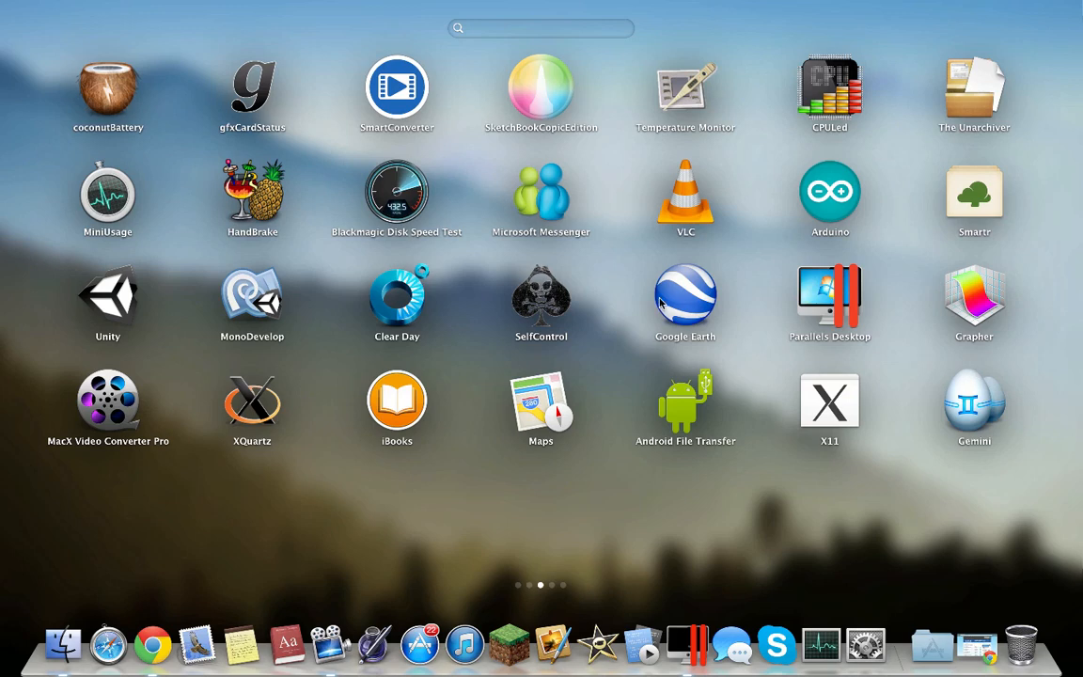
{"action": "left_click", "coordinate": [403, 195]}
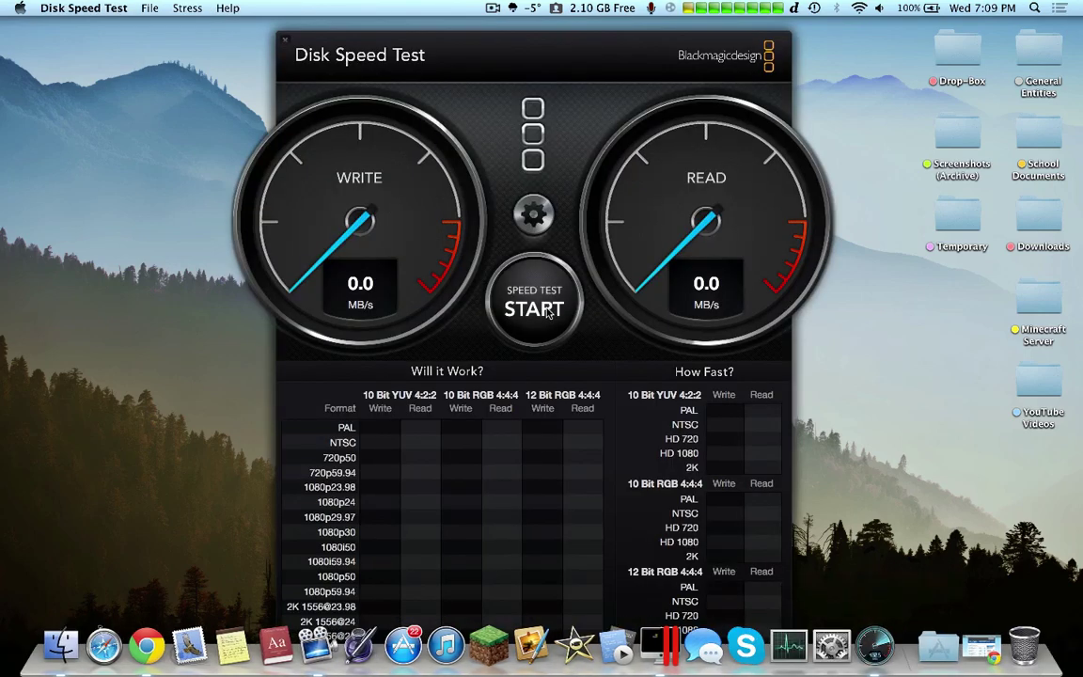
{"action": "left_click", "coordinate": [534, 300]}
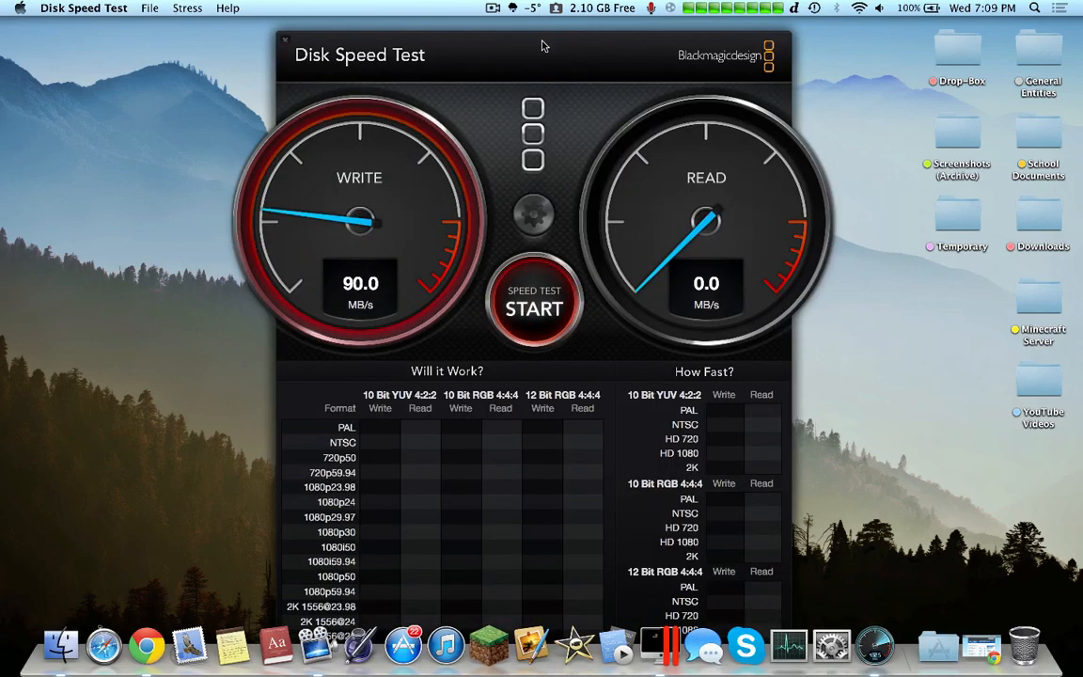
{"action": "left_click_drag", "start_coordinate": [536, 55], "coordinate": [548, 13]}
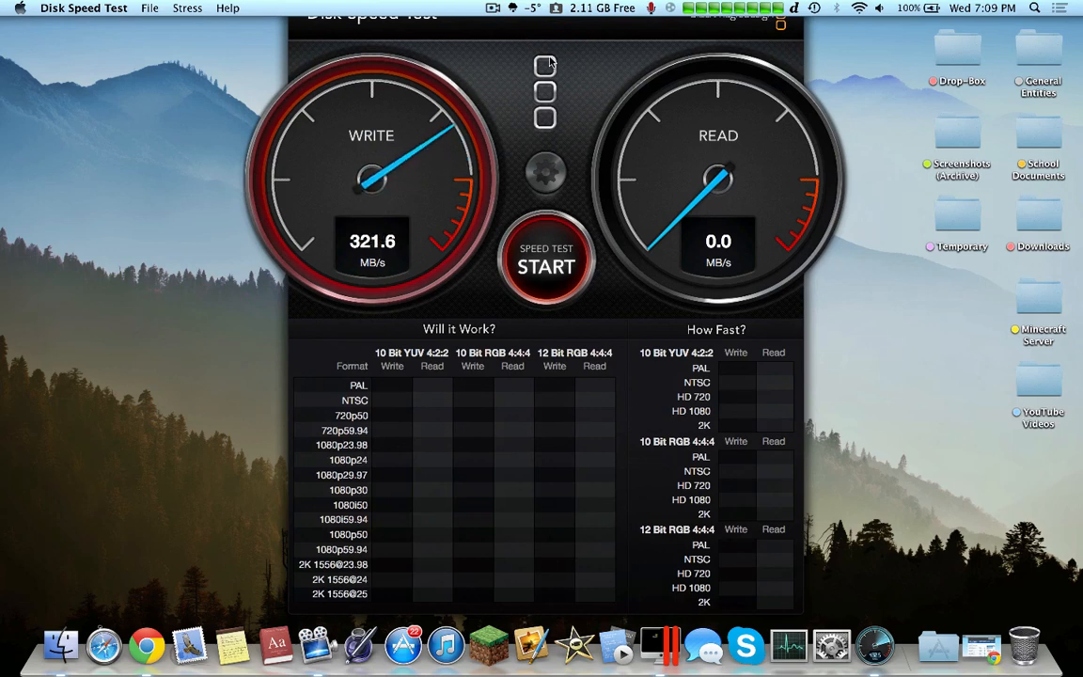
{"action": "left_click_drag", "start_coordinate": [535, 29], "coordinate": [535, 41]}
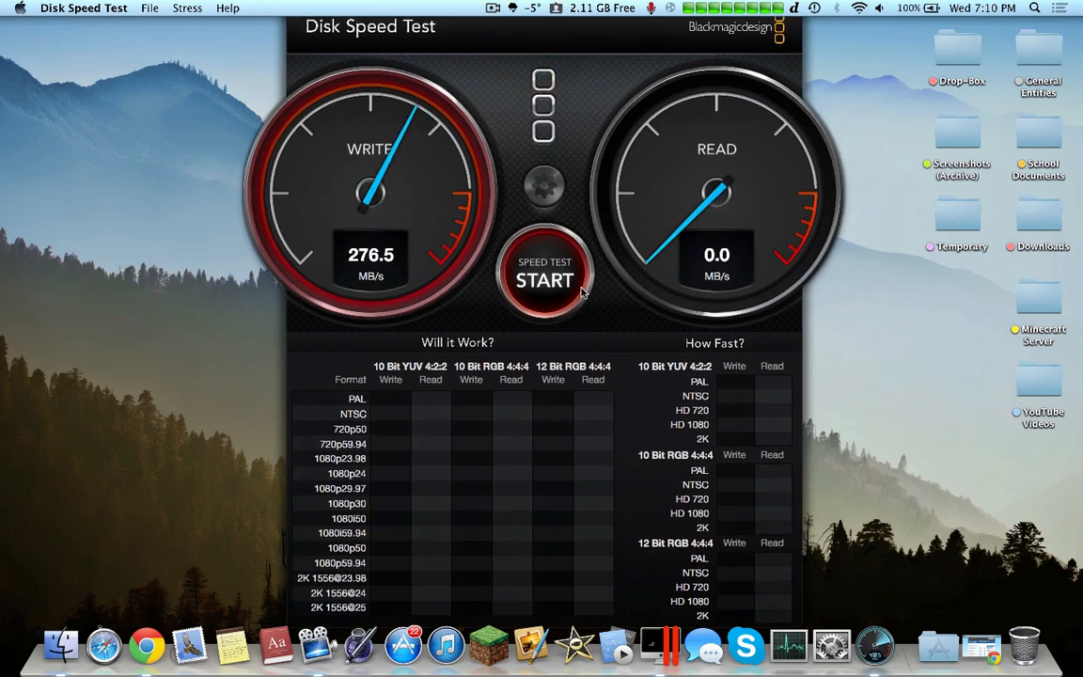
Step: Stop the running speed test and quit Disk Speed Test from its Dock menu
{"action": "left_click", "coordinate": [544, 275]}
{"action": "right_click", "coordinate": [874, 645]}
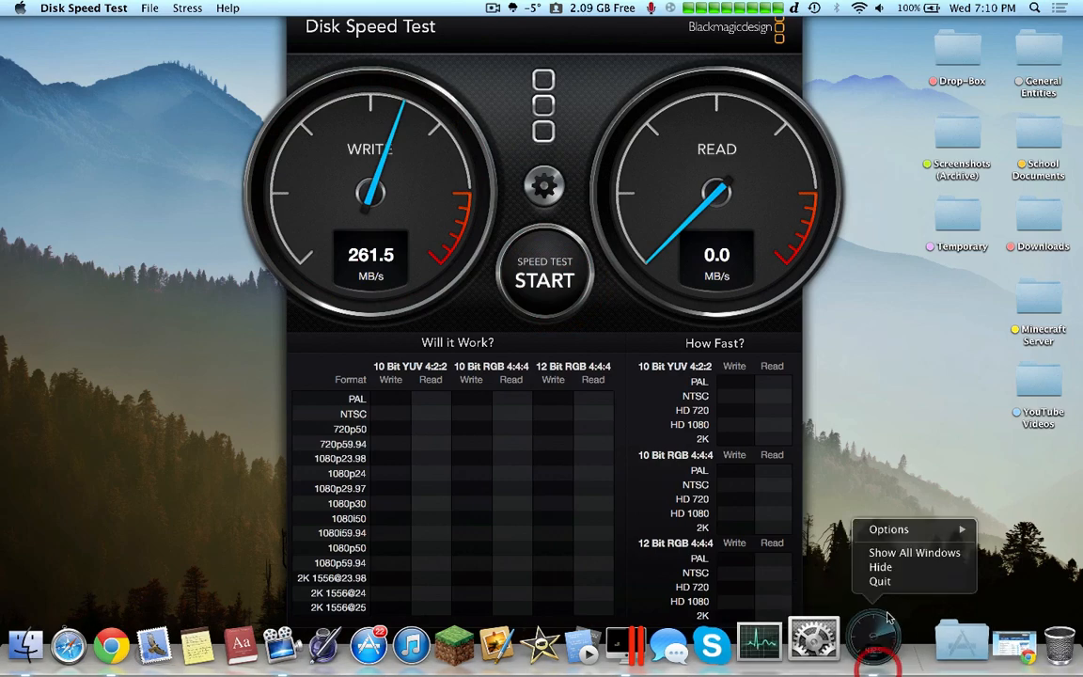
{"action": "left_click", "coordinate": [823, 527]}
Step: Launch Audacity from Launchpad and dismiss its startup and welcome notices
{"action": "key", "text": "F4"}
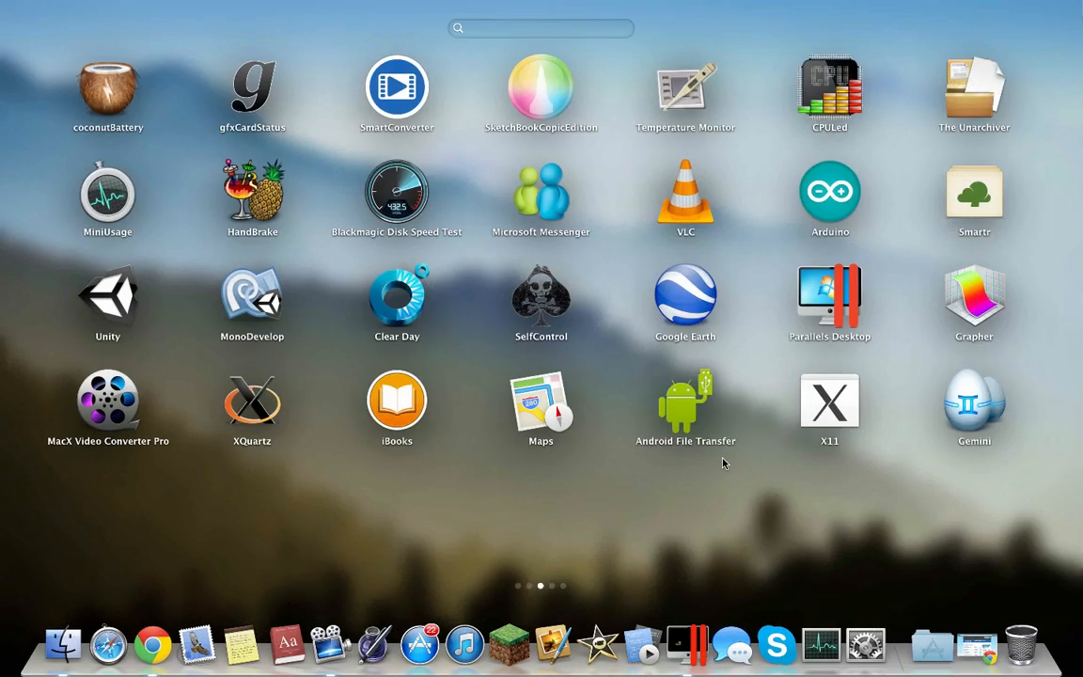
{"action": "scroll", "coordinate": [670, 435], "scroll_direction": "right", "scroll_amount": 5}
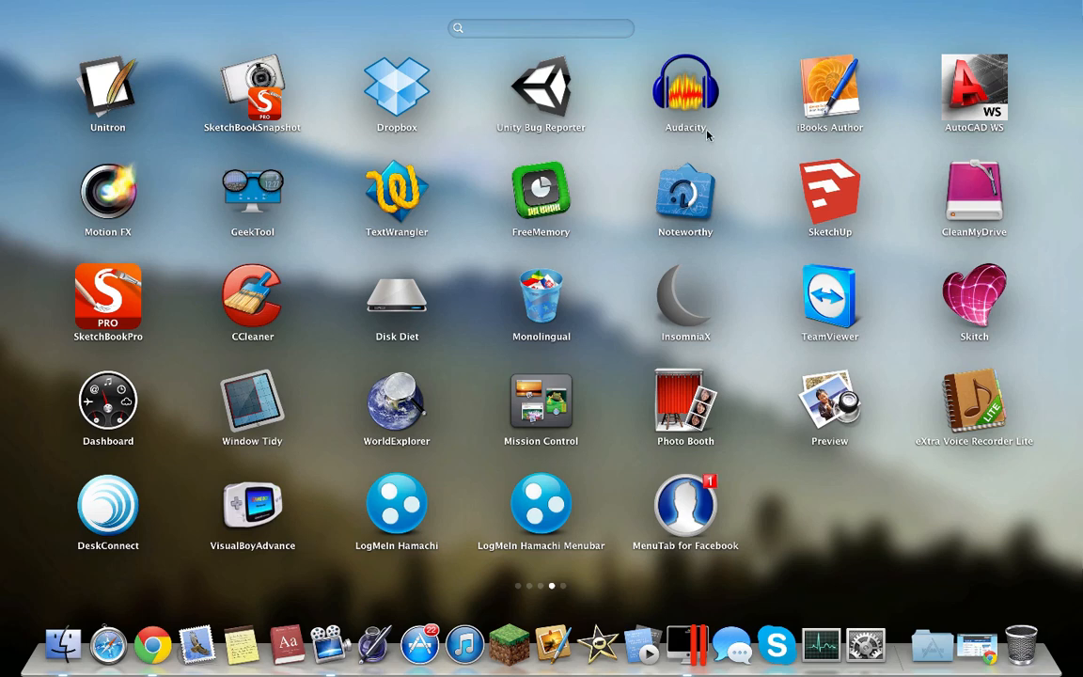
{"action": "left_click", "coordinate": [684, 94]}
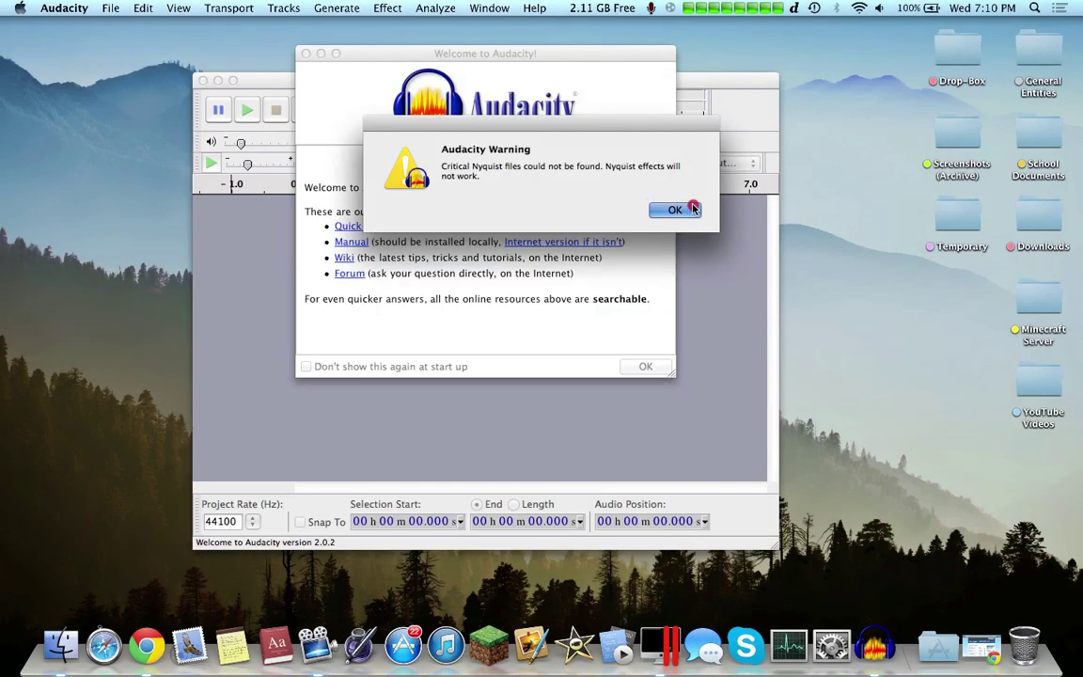
{"action": "left_click", "coordinate": [675, 210]}
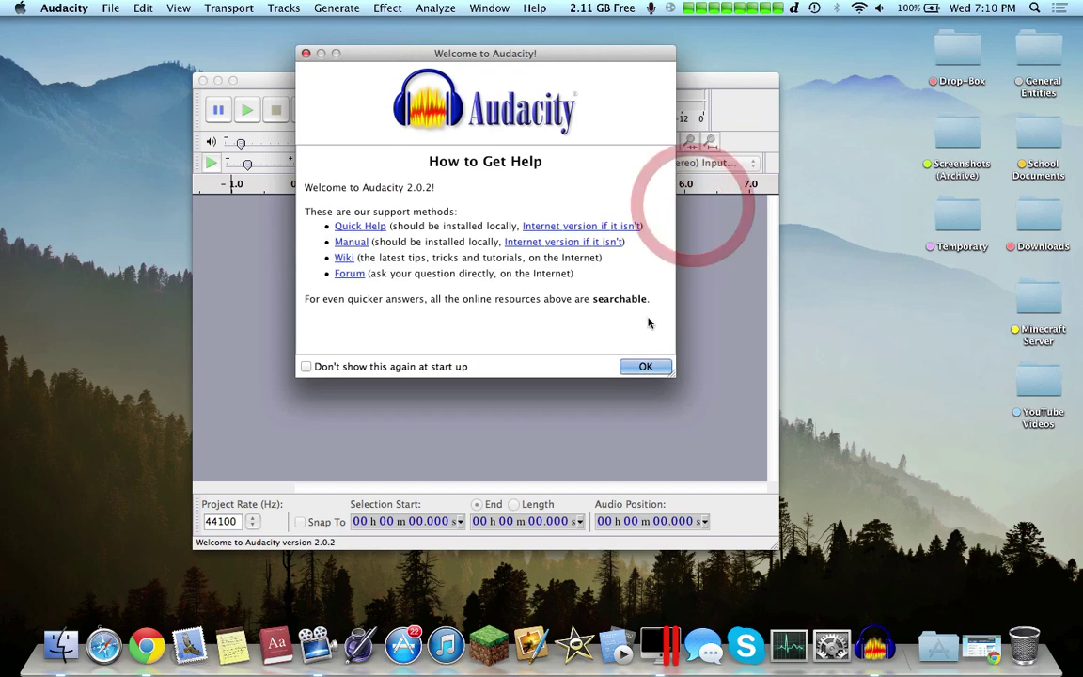
{"action": "left_click", "coordinate": [646, 366]}
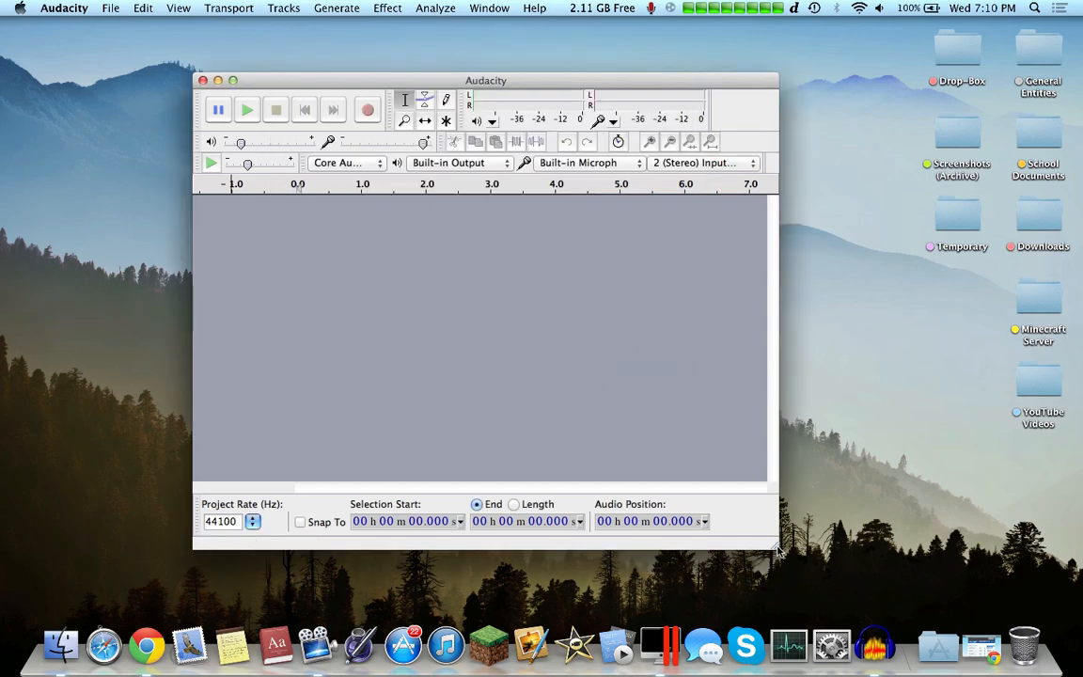
Step: Enlarge the empty Audacity project window, then quit Audacity from its Dock menu
{"action": "left_click_drag", "start_coordinate": [778, 548], "coordinate": [851, 566]}
{"action": "right_click", "coordinate": [827, 644]}
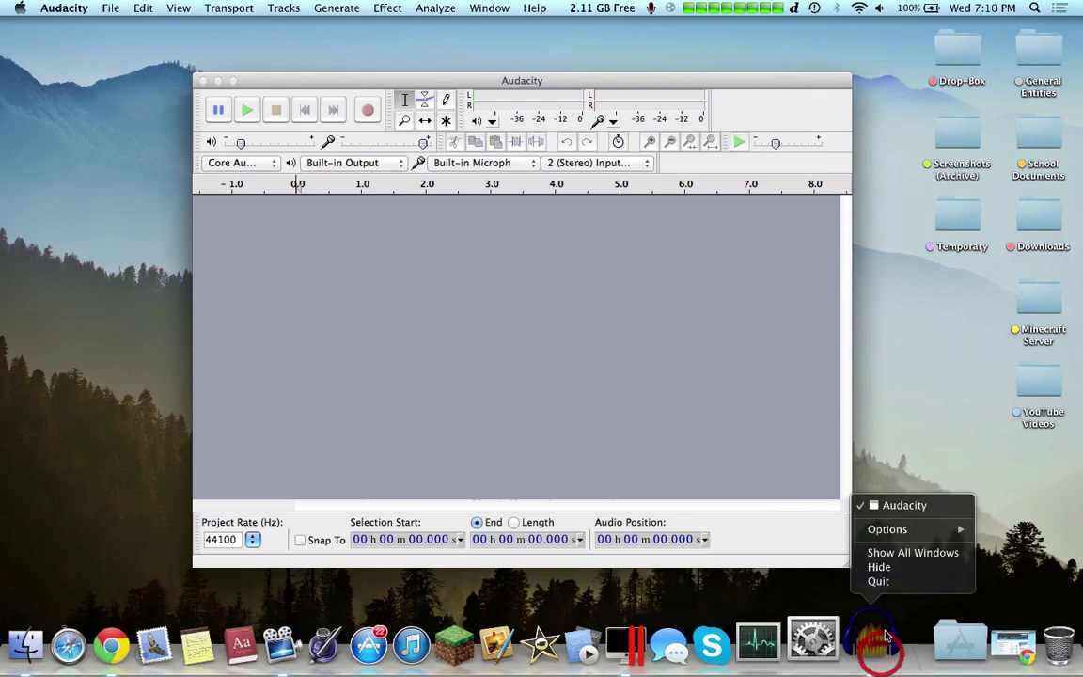
{"action": "left_click", "coordinate": [879, 581]}
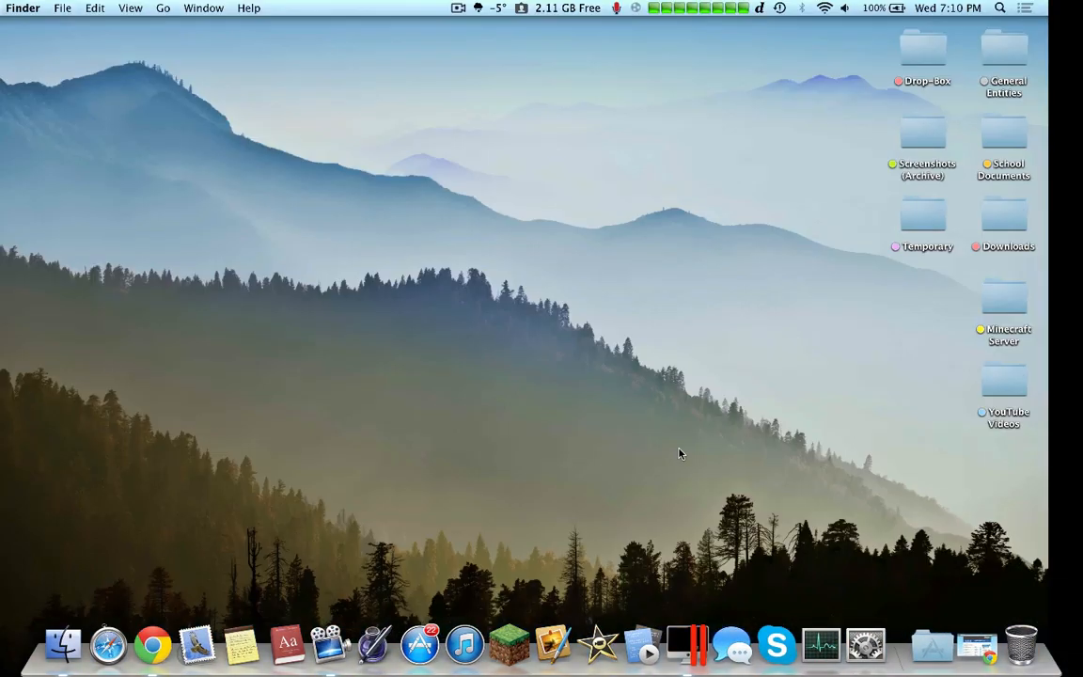
Step: Launch CCleaner from Launchpad and dismiss its unsupported-OS alert so it closes
{"action": "key", "text": "F4"}
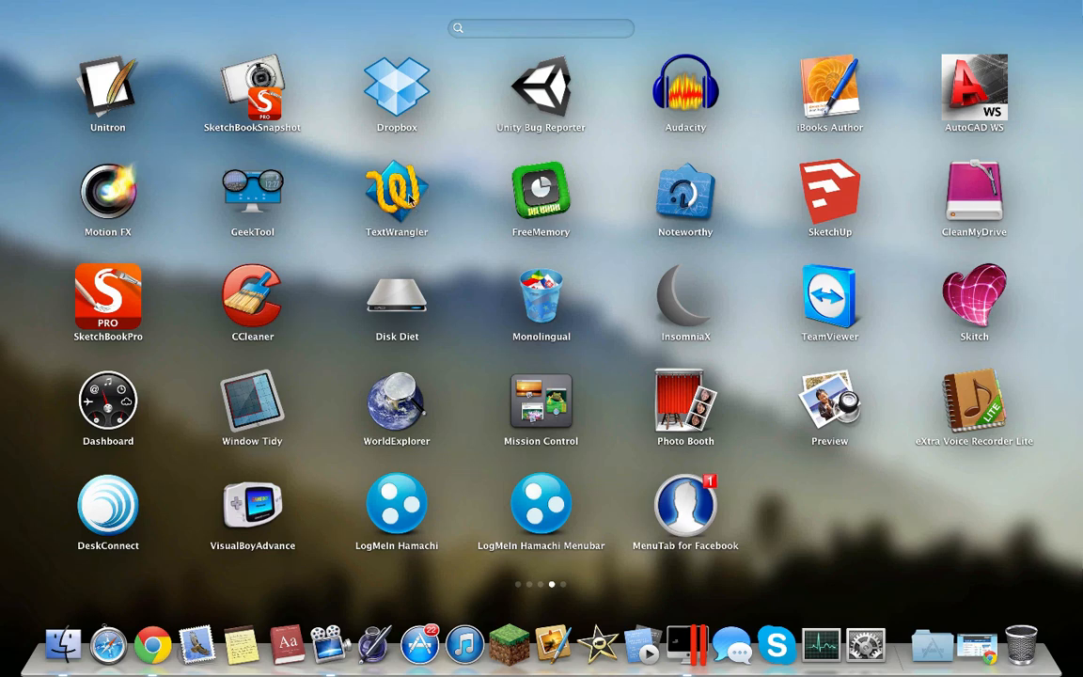
{"action": "left_click", "coordinate": [252, 303]}
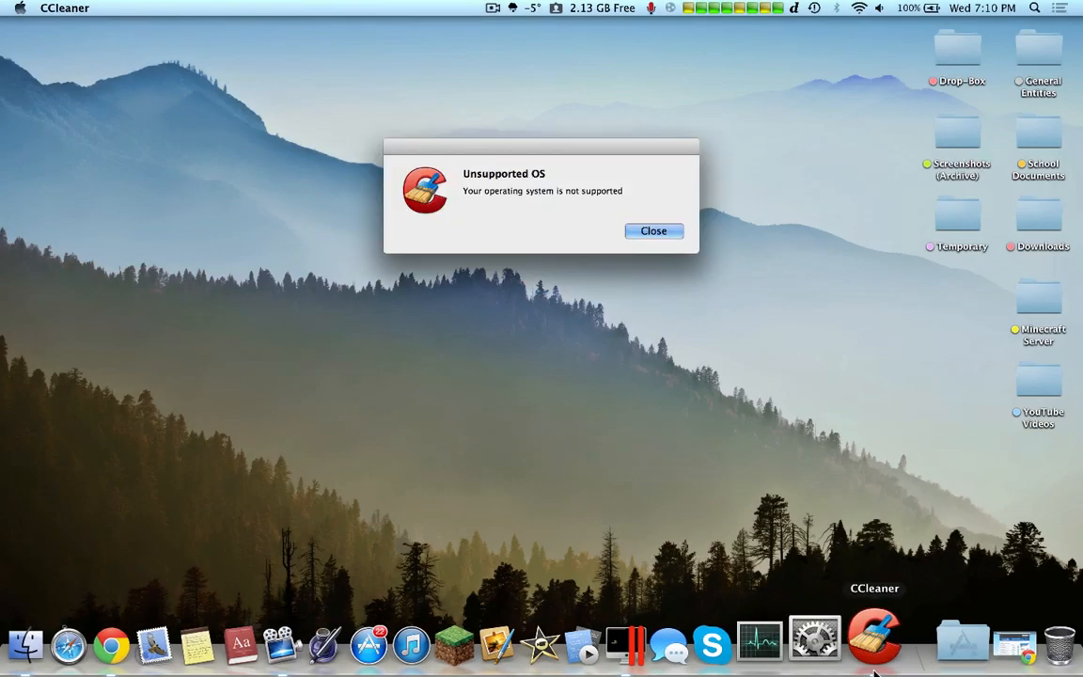
{"action": "left_click", "coordinate": [646, 228]}
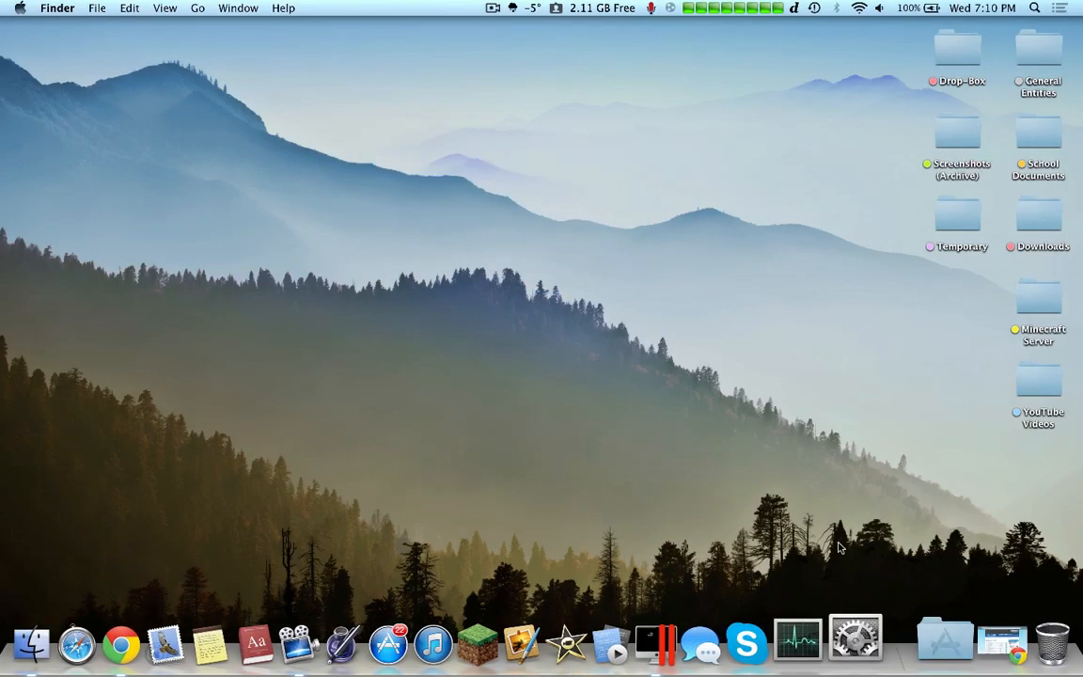
Step: Launch Monolingual from Launchpad and decline automatic update checks with Don't Check
{"action": "key", "text": "F4"}
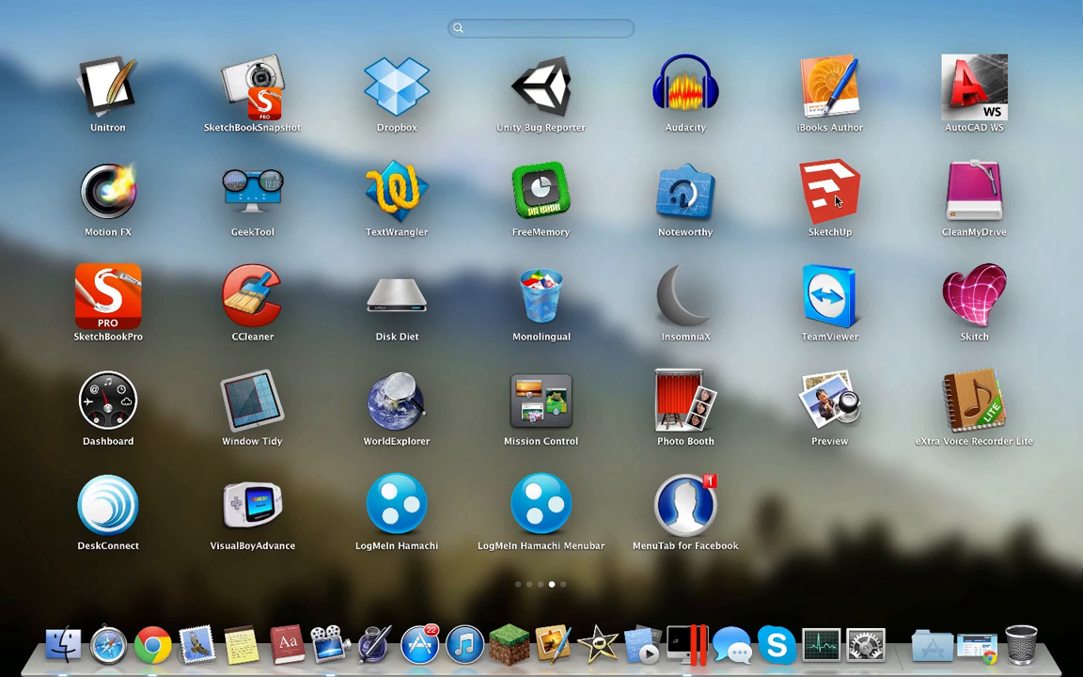
{"action": "left_click", "coordinate": [540, 303]}
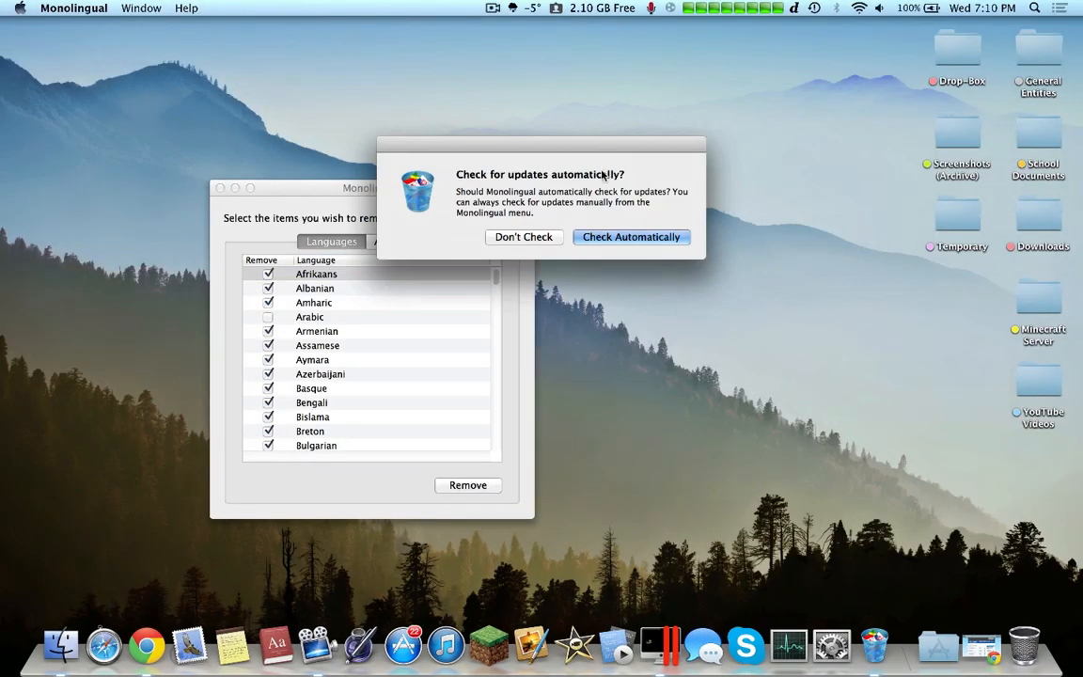
{"action": "left_click", "coordinate": [523, 237]}
{"action": "scroll", "coordinate": [340, 310], "scroll_direction": "down", "scroll_amount": 15}
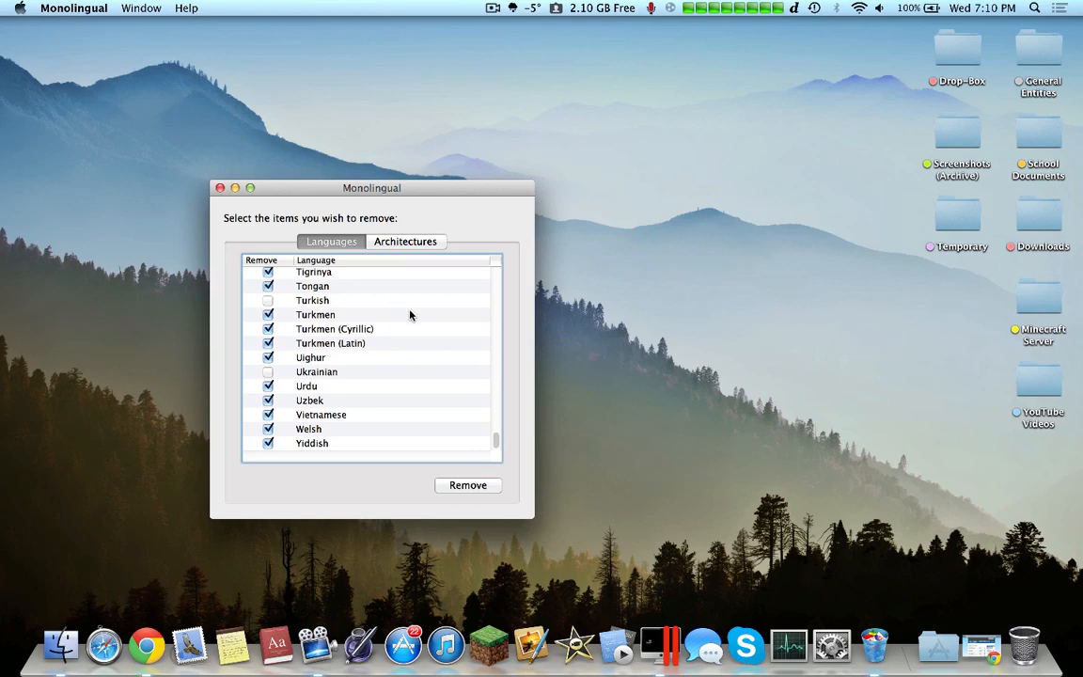
Step: Quit Monolingual from its Dock menu and bring Launchpad's app grid back up
{"action": "right_click", "coordinate": [832, 645]}
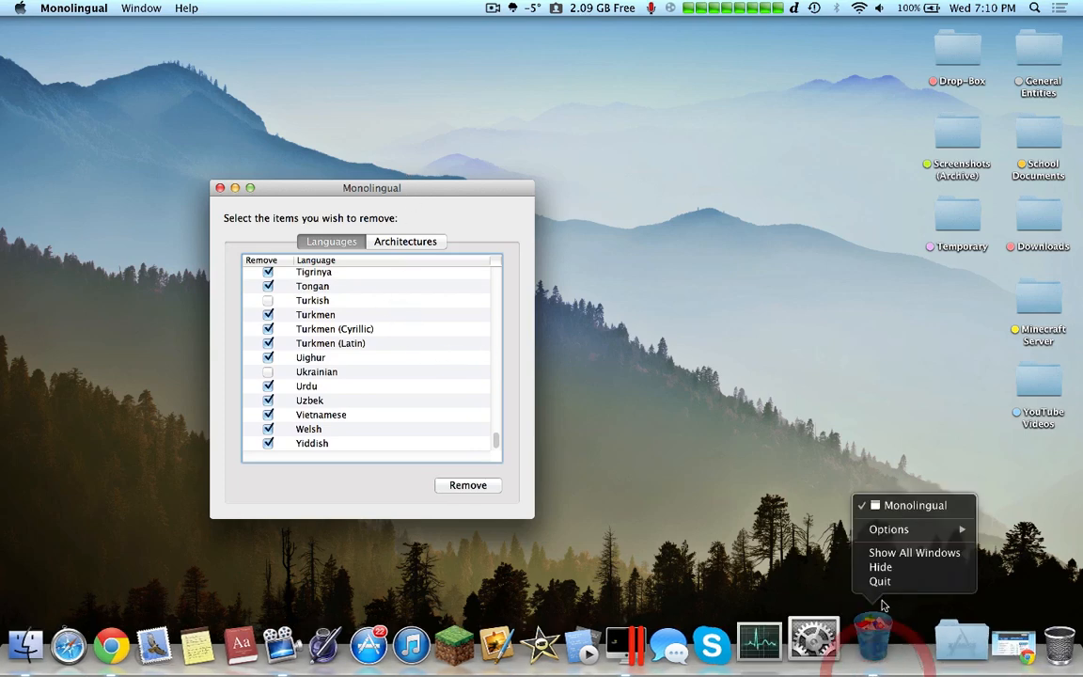
{"action": "left_click", "coordinate": [870, 573]}
{"action": "key", "text": "F4"}
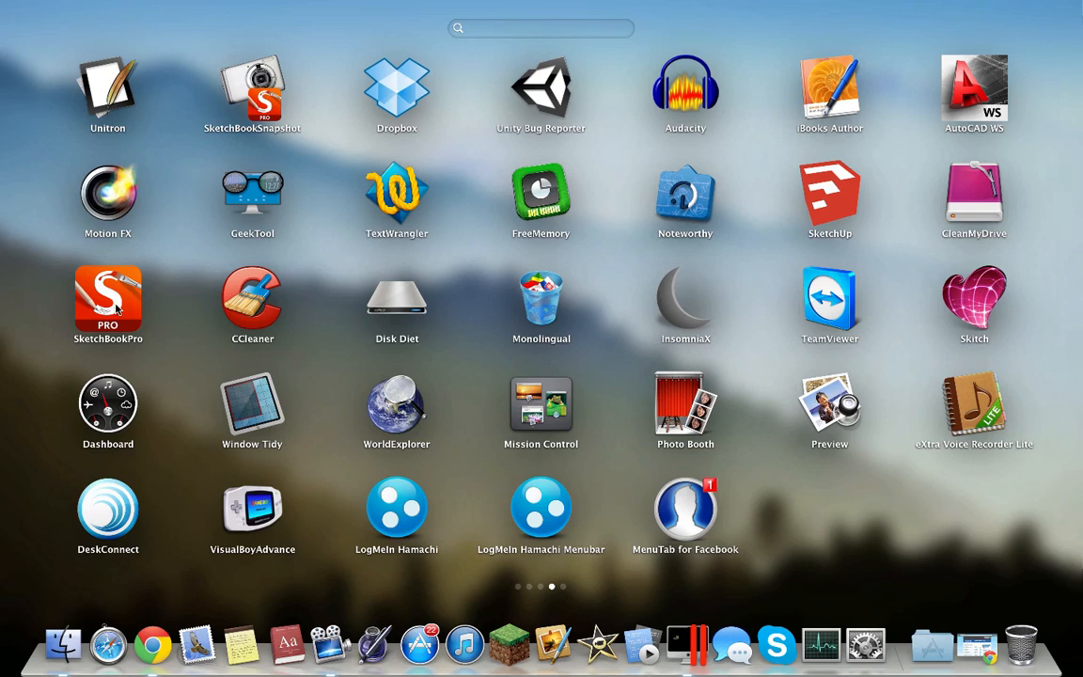
Step: Launch SketchBook Pro, postpone its update with Not Now, and sketch a red looping pencil stroke
{"action": "left_click", "coordinate": [107, 306]}
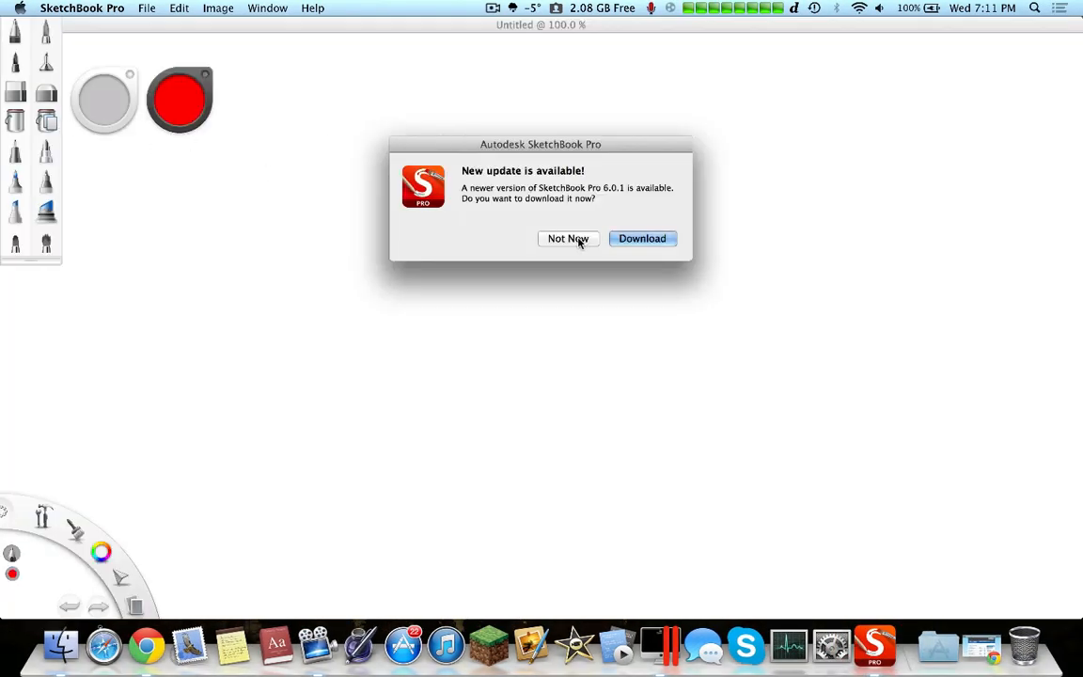
{"action": "left_click", "coordinate": [568, 238]}
{"action": "left_click", "coordinate": [16, 178]}
{"action": "left_click_drag", "start_coordinate": [352, 264], "coordinate": [371, 322]}
Step: Quit SketchBook Pro from the Dock menu, discarding the sketch with Don't Save, and return to Launchpad
{"action": "right_click", "coordinate": [910, 645]}
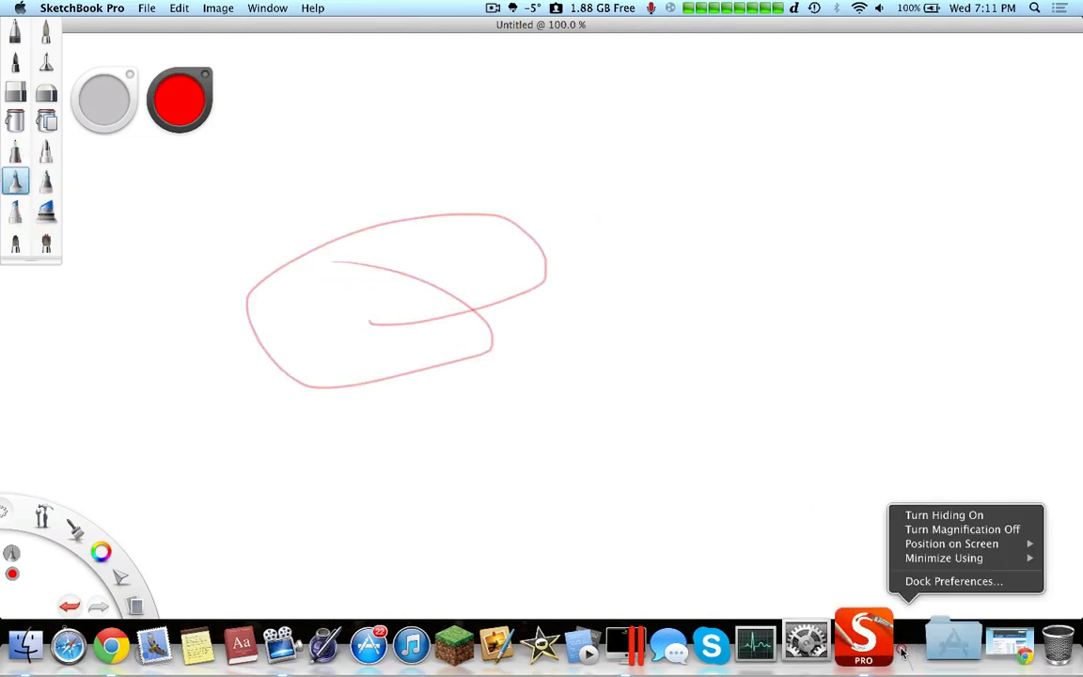
{"action": "right_click", "coordinate": [865, 645]}
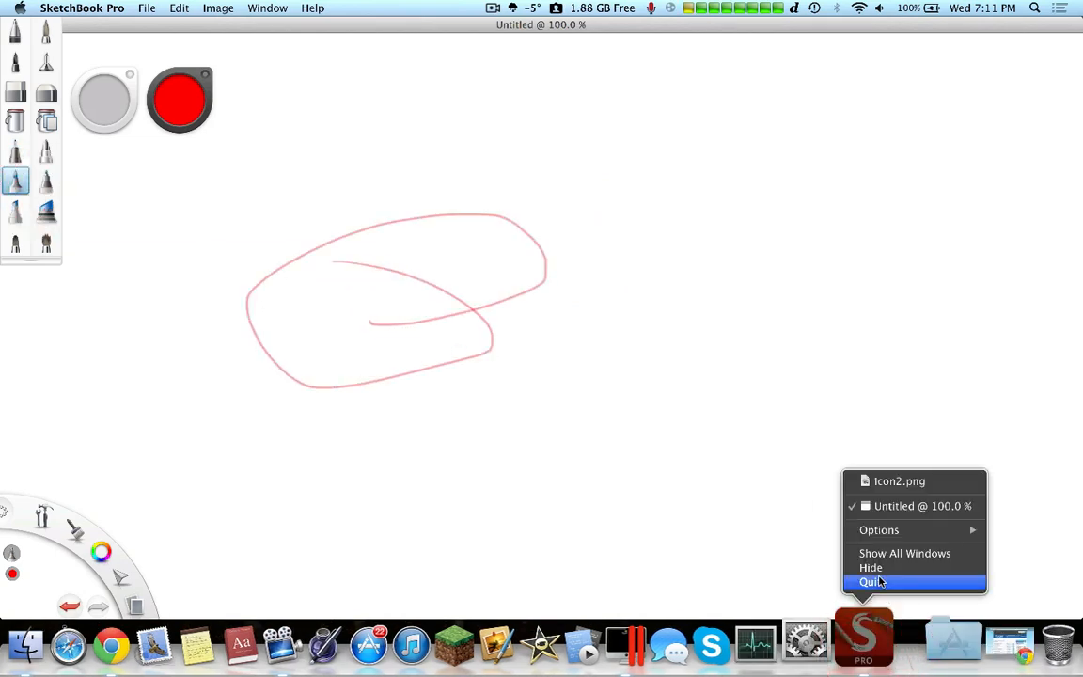
{"action": "left_click", "coordinate": [870, 582]}
{"action": "key", "text": "F4"}
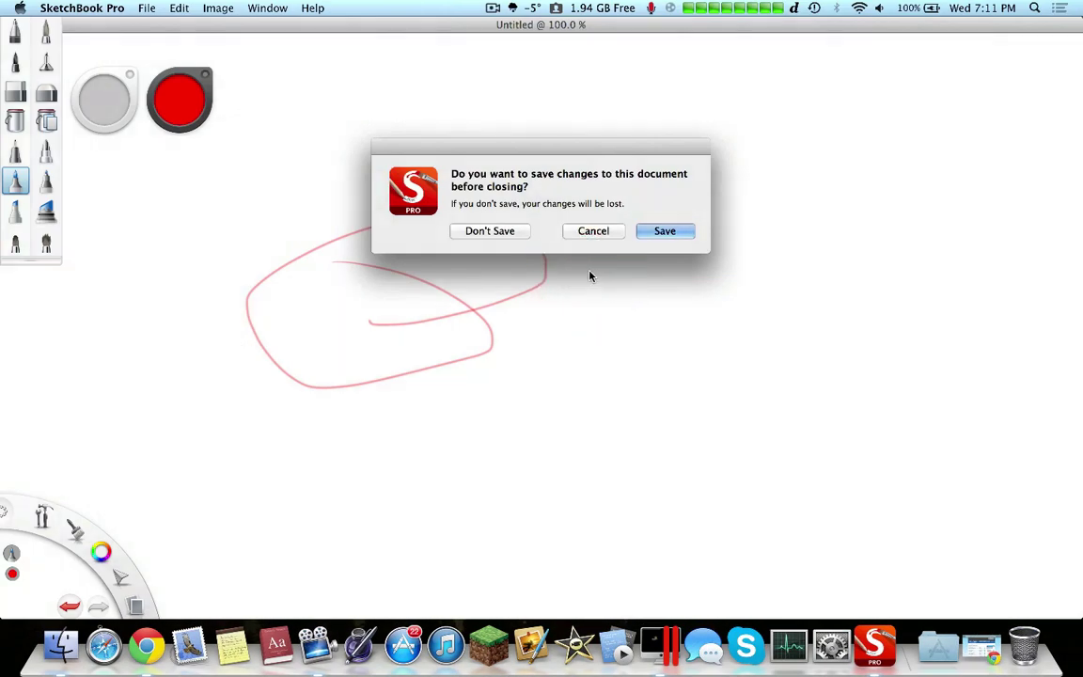
{"action": "left_click", "coordinate": [491, 234]}
{"action": "scroll", "coordinate": [487, 234], "scroll_direction": "right", "scroll_amount": 5}
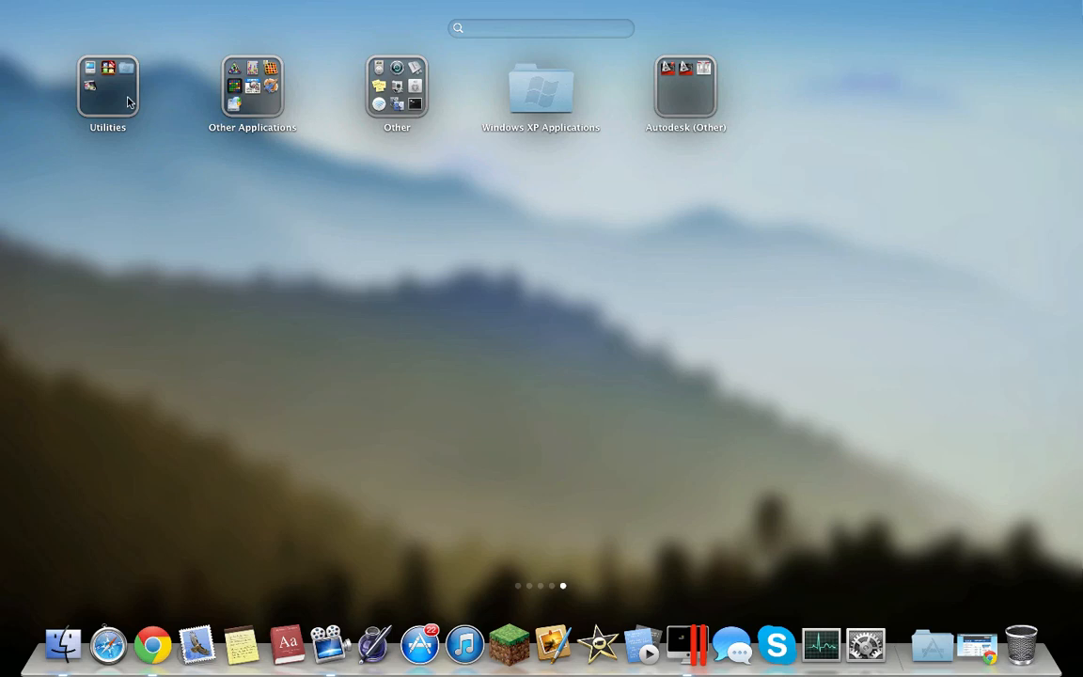
Step: Switch from the Other Applications folder to the Other utilities folder and launch Disk Inventory X
{"action": "left_click", "coordinate": [252, 85]}
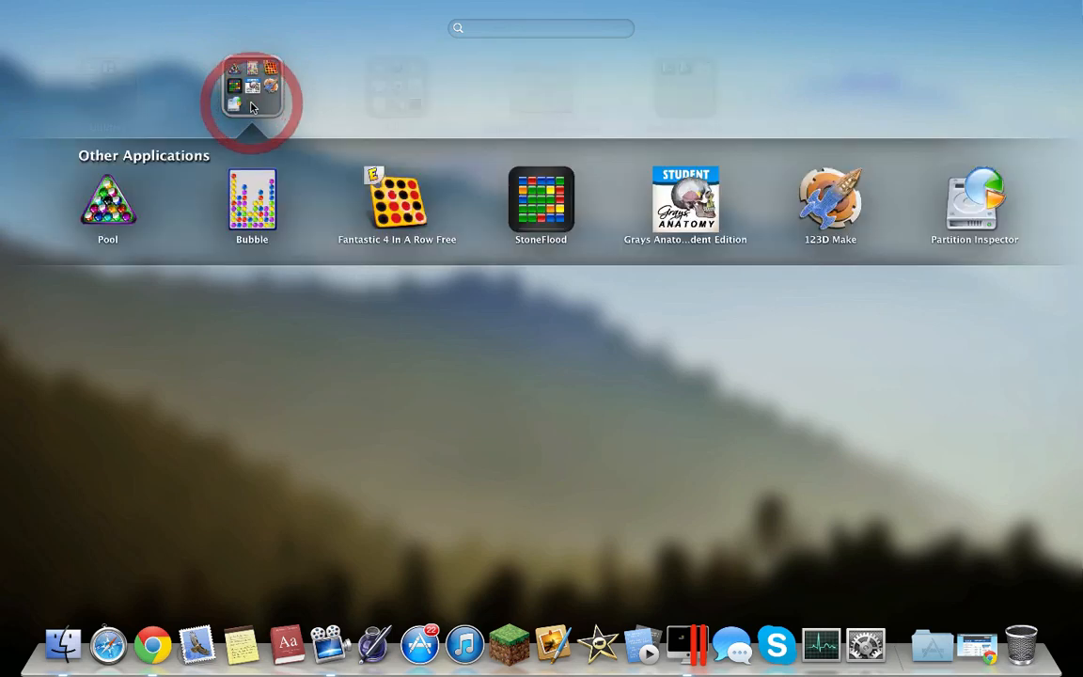
{"action": "left_click", "coordinate": [526, 378]}
{"action": "left_click", "coordinate": [386, 86]}
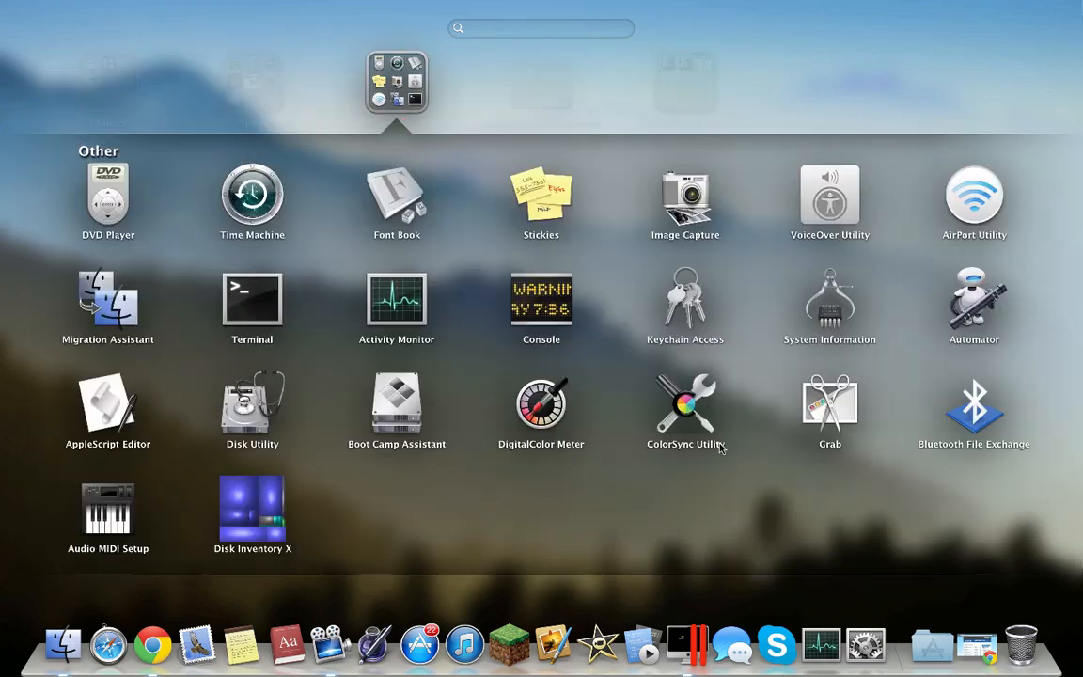
{"action": "left_click", "coordinate": [252, 512]}
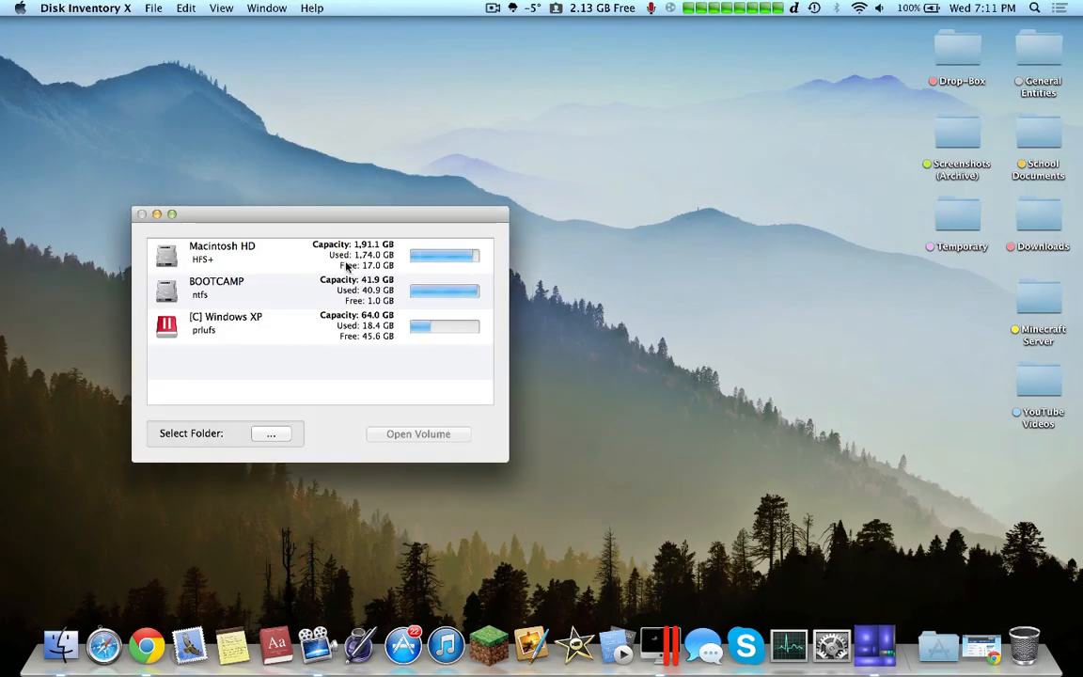
Step: Start scanning the Macintosh HD volume with Open Volume and move the progress dialog aside
{"action": "left_click", "coordinate": [347, 254]}
{"action": "left_click", "coordinate": [418, 433]}
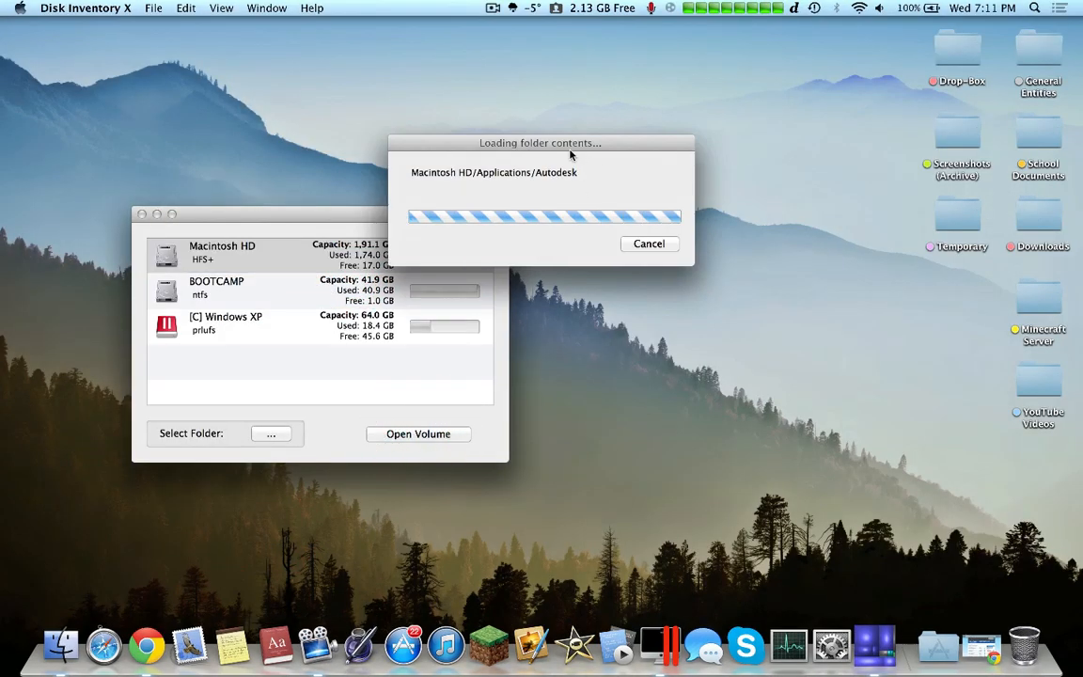
{"action": "left_click_drag", "start_coordinate": [561, 150], "coordinate": [610, 190]}
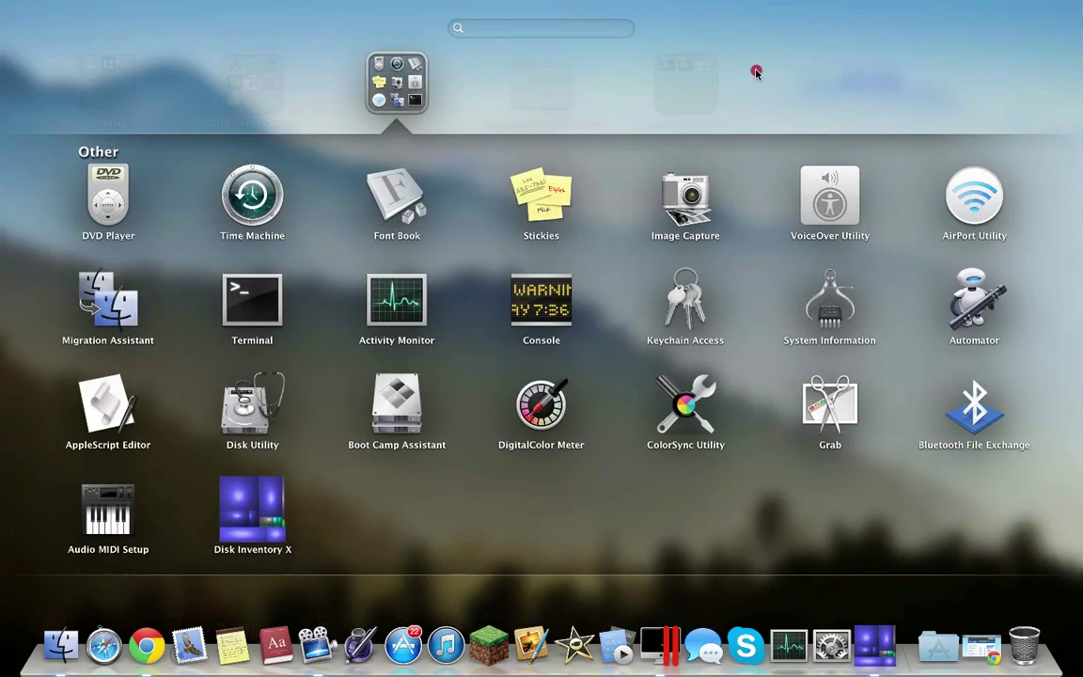
Step: Close the Other folder, launch AutoCAD WS, and quit it again from its Dock menu
{"action": "left_click", "coordinate": [755, 72]}
{"action": "scroll", "coordinate": [799, 235], "scroll_direction": "left", "scroll_amount": 3}
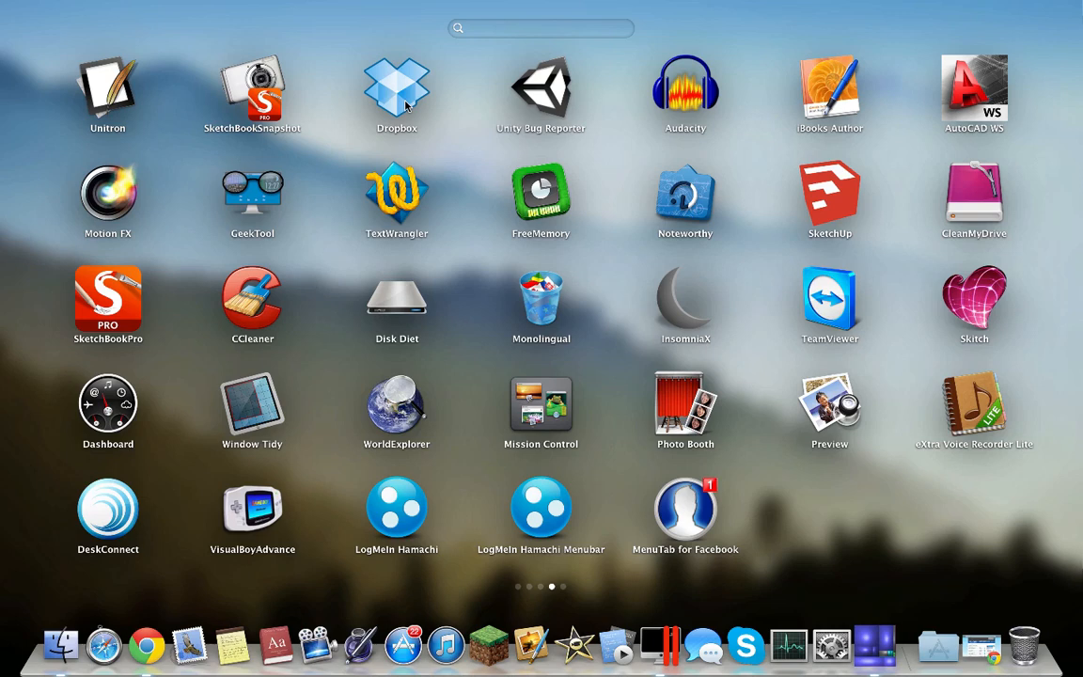
{"action": "left_click", "coordinate": [982, 99]}
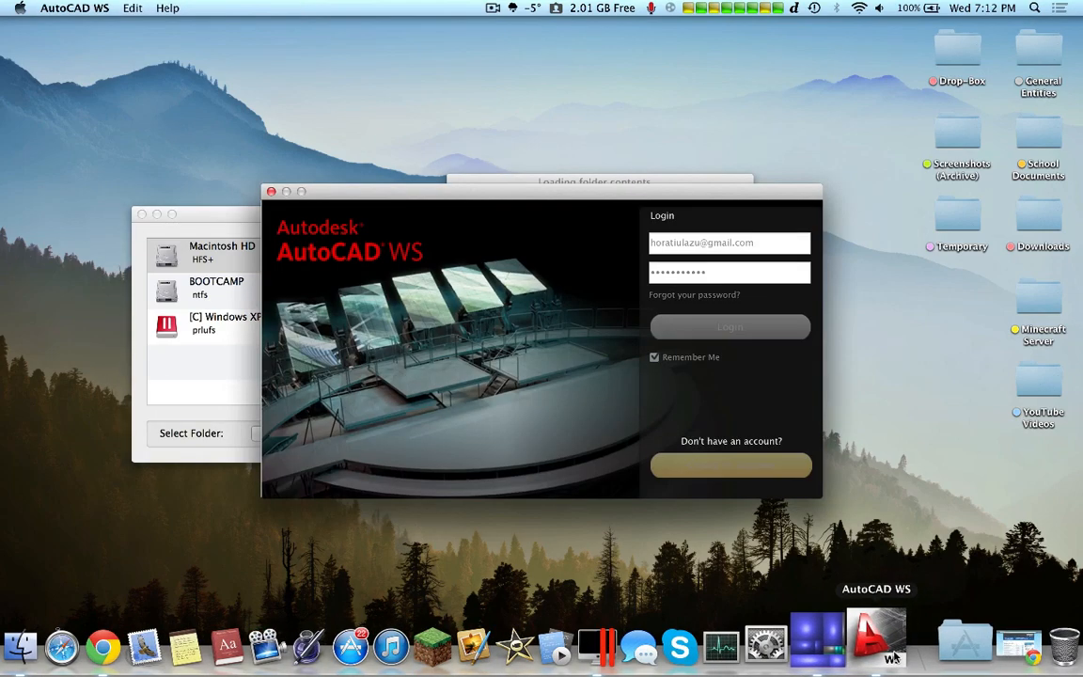
{"action": "right_click", "coordinate": [869, 639]}
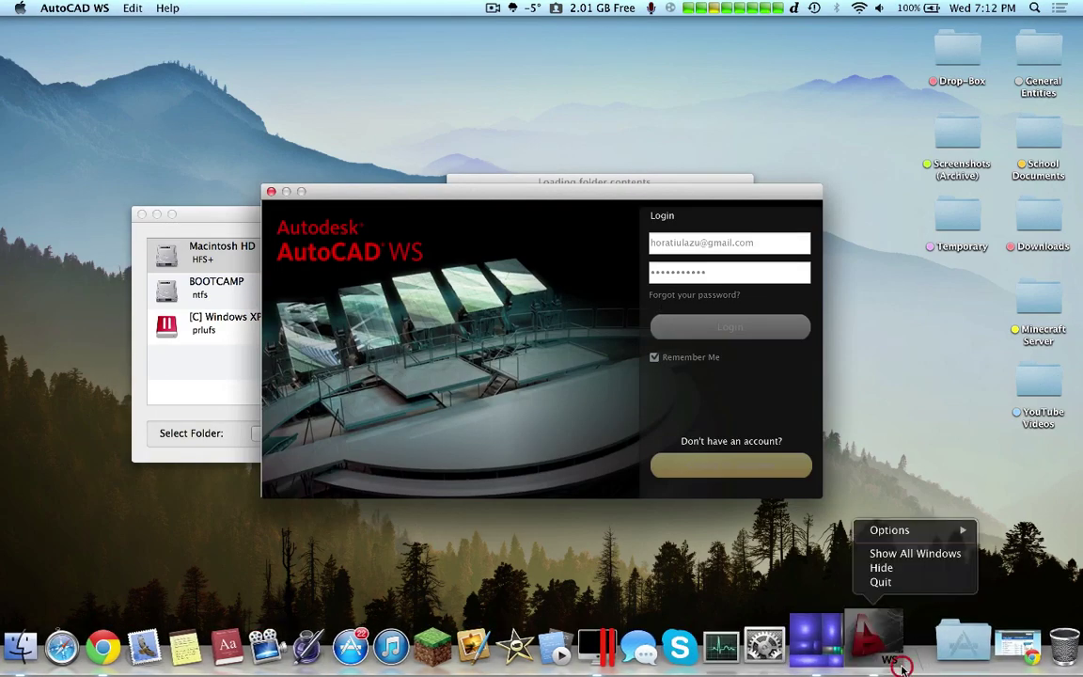
{"action": "left_click", "coordinate": [902, 583]}
Step: Reopen Launchpad, dismiss it, and bring it up again on the first page of apps
{"action": "key", "text": "F4"}
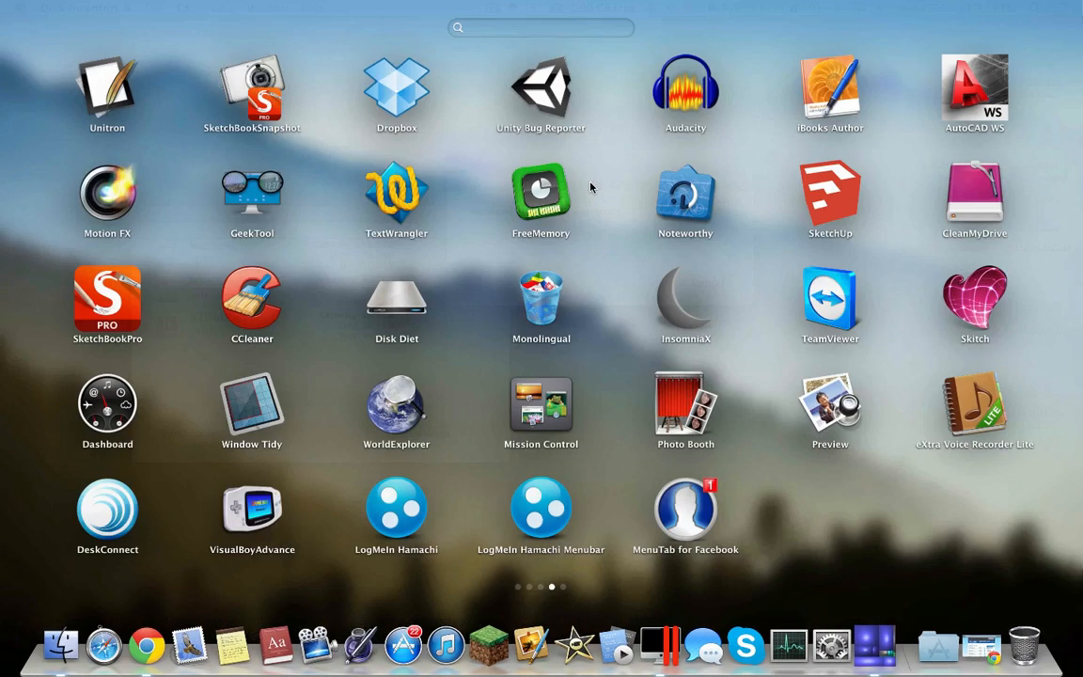
{"action": "scroll", "coordinate": [658, 329], "scroll_direction": "left", "scroll_amount": 5}
{"action": "scroll", "coordinate": [804, 463], "scroll_direction": "left", "scroll_amount": 5}
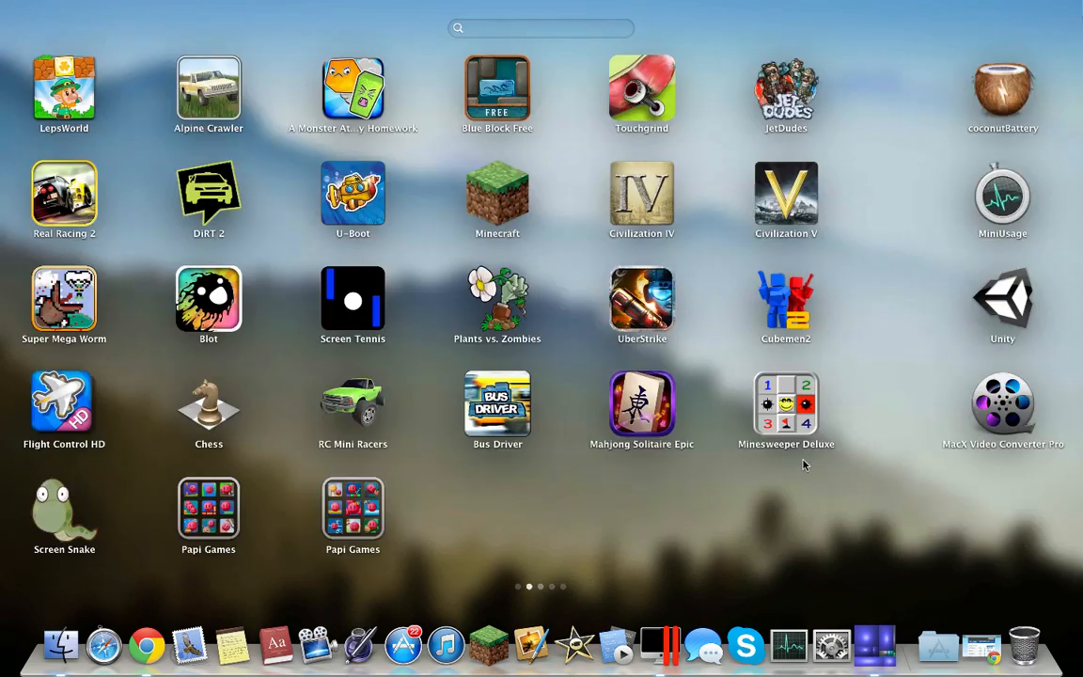
{"action": "scroll", "coordinate": [804, 463], "scroll_direction": "left", "scroll_amount": 5}
{"action": "scroll", "coordinate": [740, 493], "scroll_direction": "left", "scroll_amount": 5}
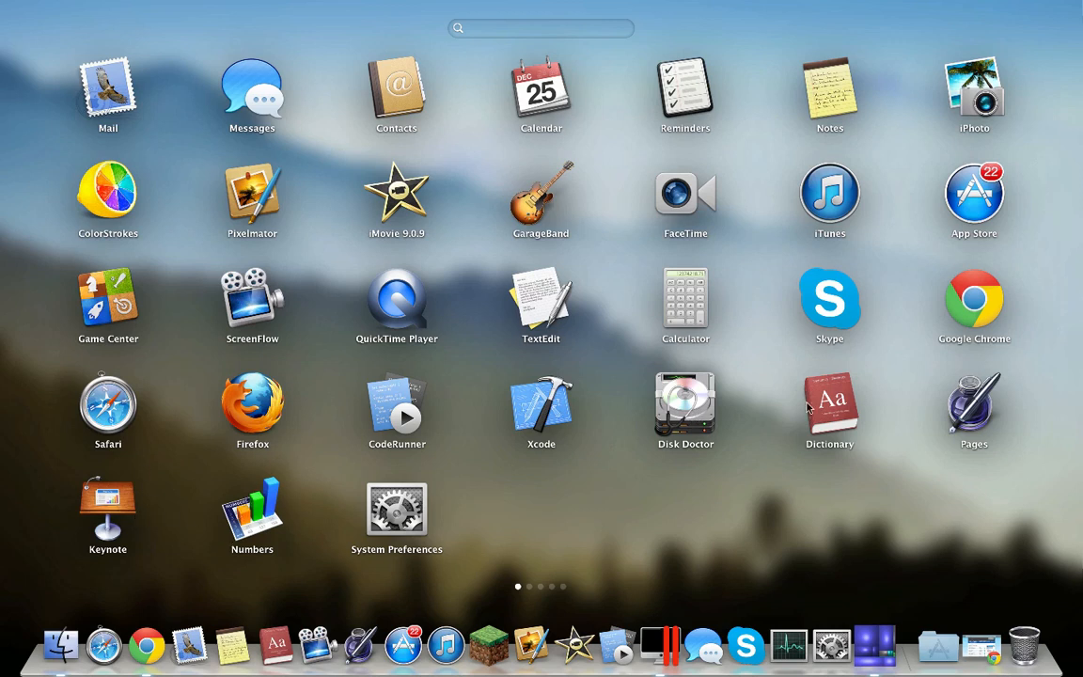
{"action": "left_click", "coordinate": [656, 590]}
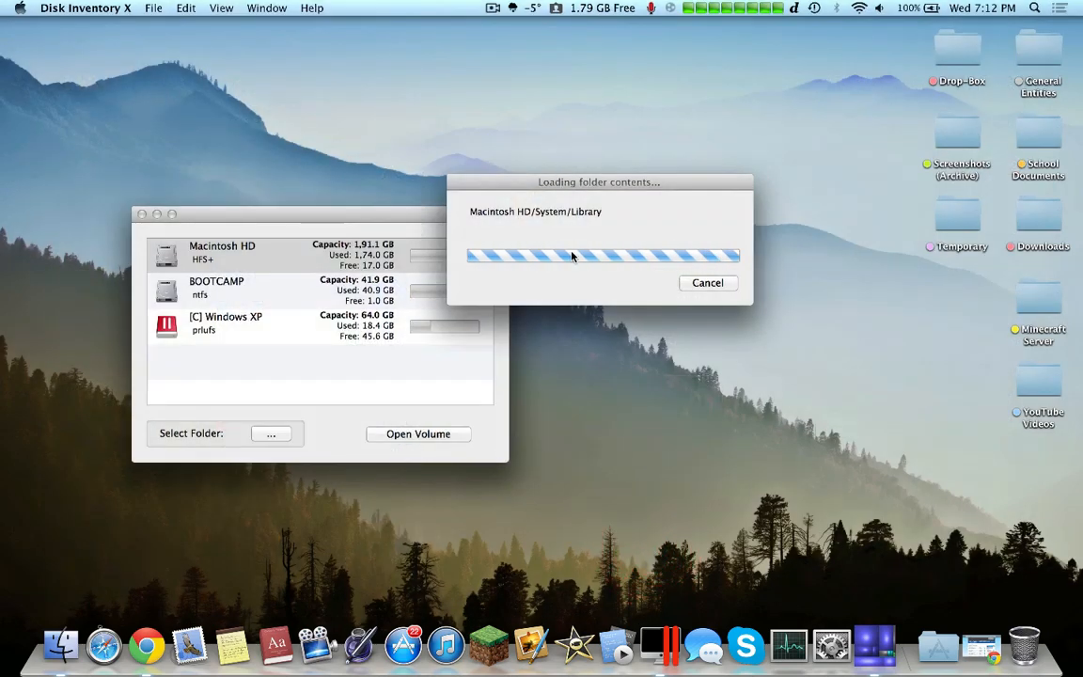
{"action": "key", "text": "F4"}
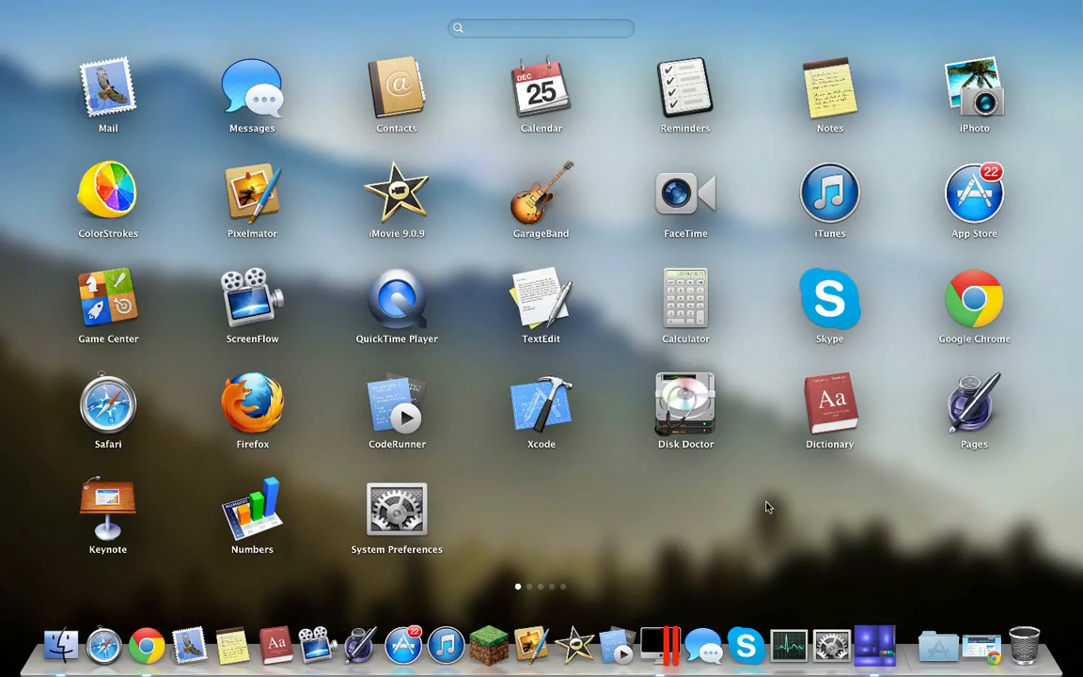
Step: Launch ColorStrokes, open Cat in a Basket.jpg from its Dock menu, and continue past the welcome screen
{"action": "left_click", "coordinate": [107, 193]}
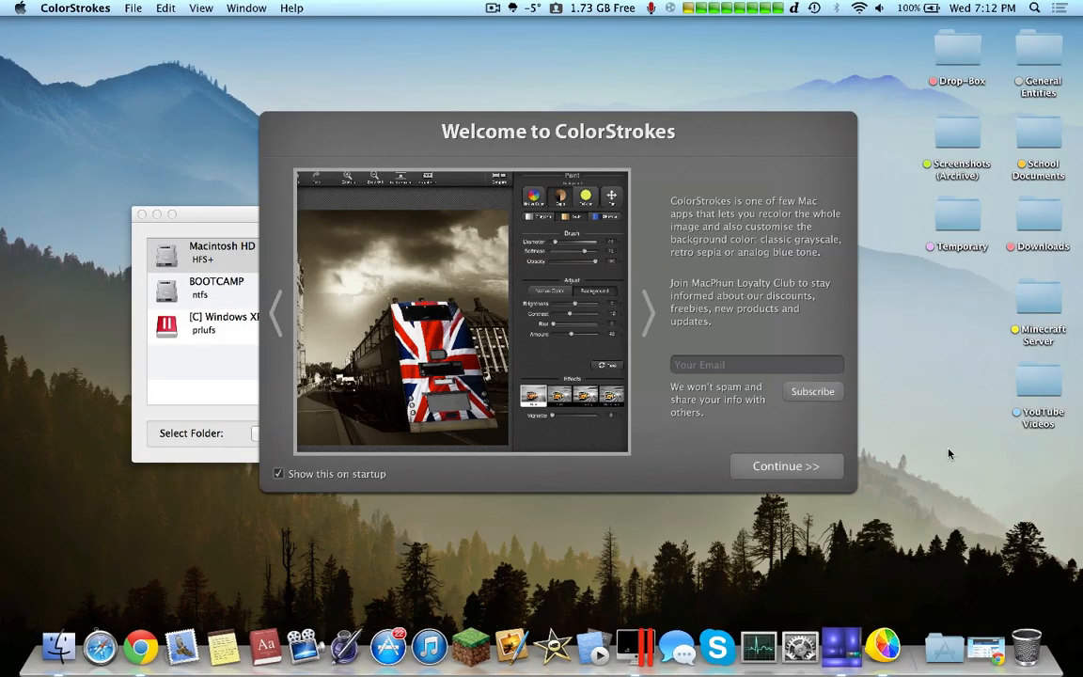
{"action": "right_click", "coordinate": [884, 646]}
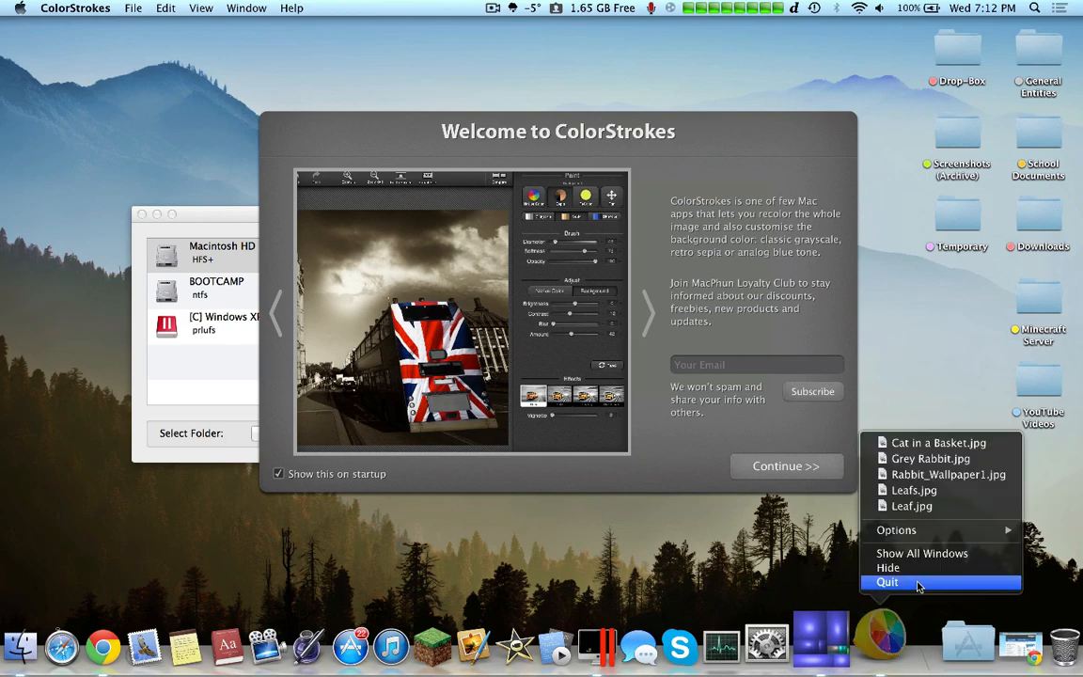
{"action": "left_click", "coordinate": [888, 442]}
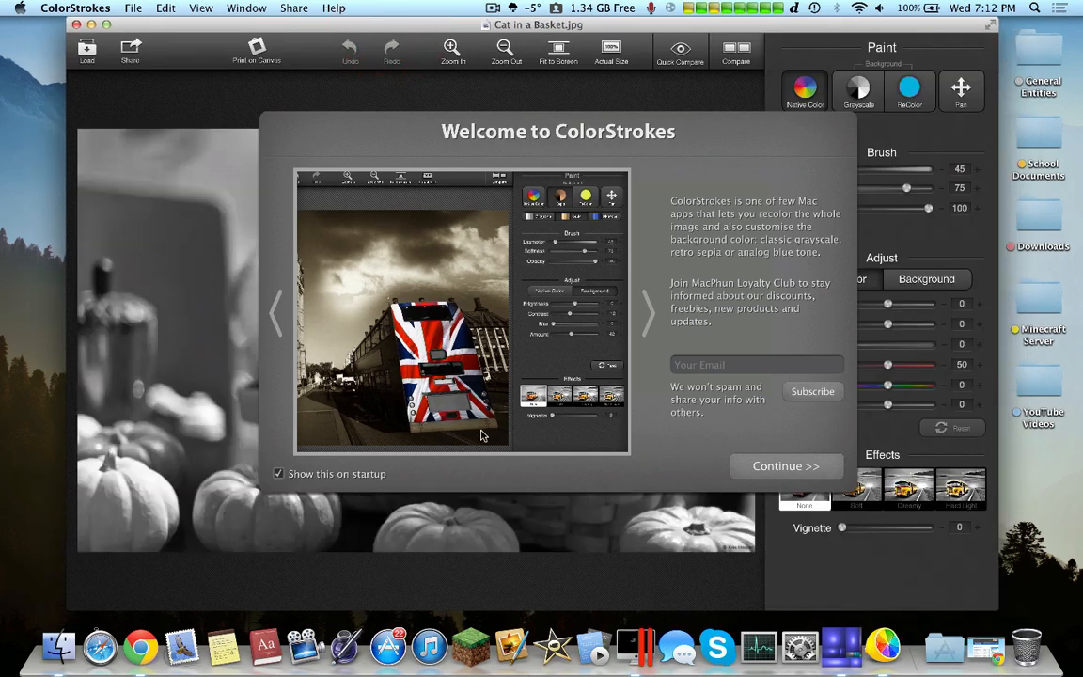
{"action": "left_click", "coordinate": [785, 465]}
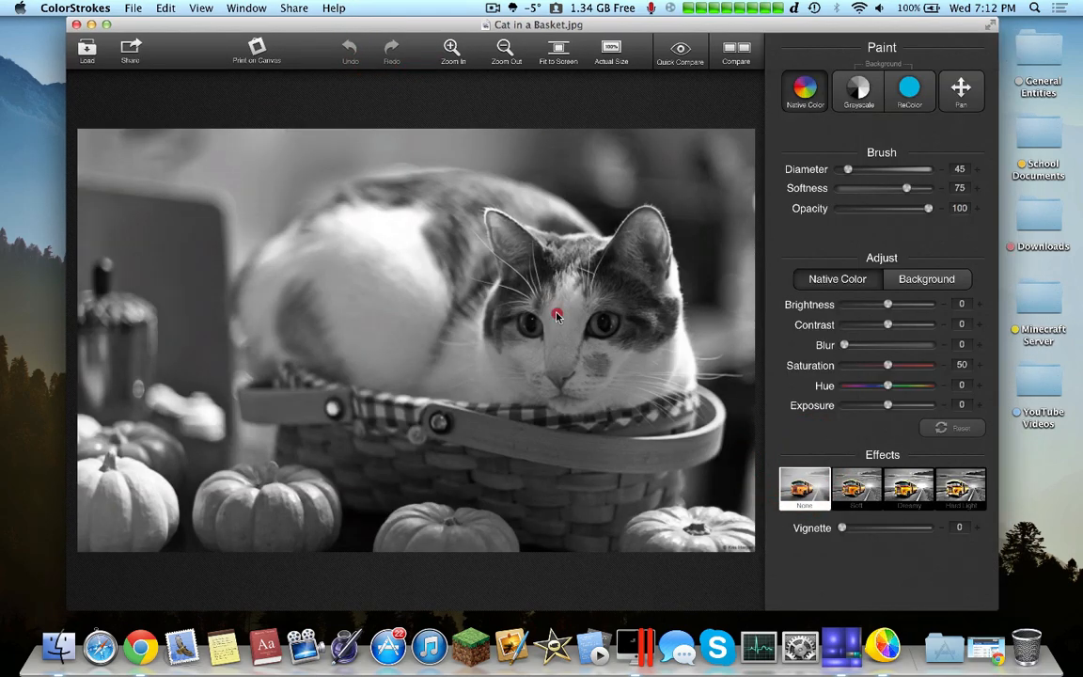
Step: Paint natural colour back onto the cat's face, back, body and chin with the Native Color brush
{"action": "left_click_drag", "start_coordinate": [557, 315], "coordinate": [417, 278]}
{"action": "left_click_drag", "start_coordinate": [527, 323], "coordinate": [562, 325]}
{"action": "mouse_move", "coordinate": [408, 303]}
{"action": "left_mouse_down"}
{"action": "mouse_move", "coordinate": [367, 282]}
{"action": "mouse_move", "coordinate": [475, 297]}
{"action": "left_mouse_up"}
{"action": "mouse_move", "coordinate": [395, 221]}
{"action": "left_mouse_down"}
{"action": "mouse_move", "coordinate": [470, 254]}
{"action": "mouse_move", "coordinate": [564, 329]}
{"action": "mouse_move", "coordinate": [516, 395]}
{"action": "mouse_move", "coordinate": [407, 368]}
{"action": "left_mouse_up"}
Step: Close the cat image without saving and inspect large treemap blocks (Windows XP.pvm, Xcode, Civilization V, Parallels Desktop and others)
{"action": "left_click", "coordinate": [76, 24]}
{"action": "left_click", "coordinate": [481, 108]}
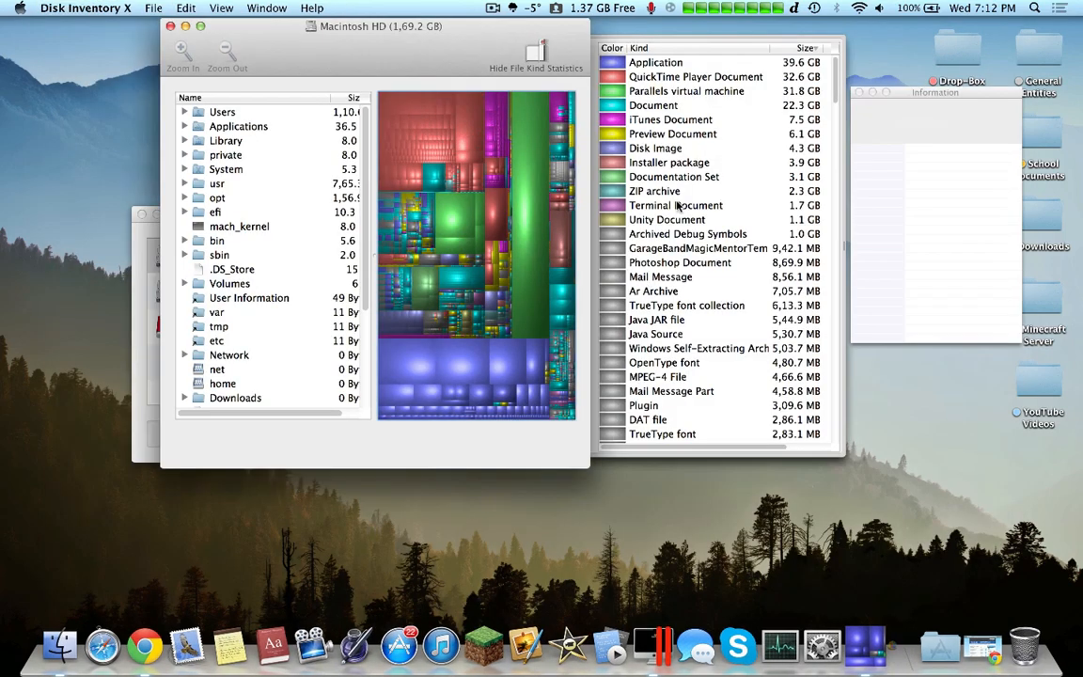
{"action": "left_click", "coordinate": [526, 200]}
{"action": "left_click", "coordinate": [516, 370]}
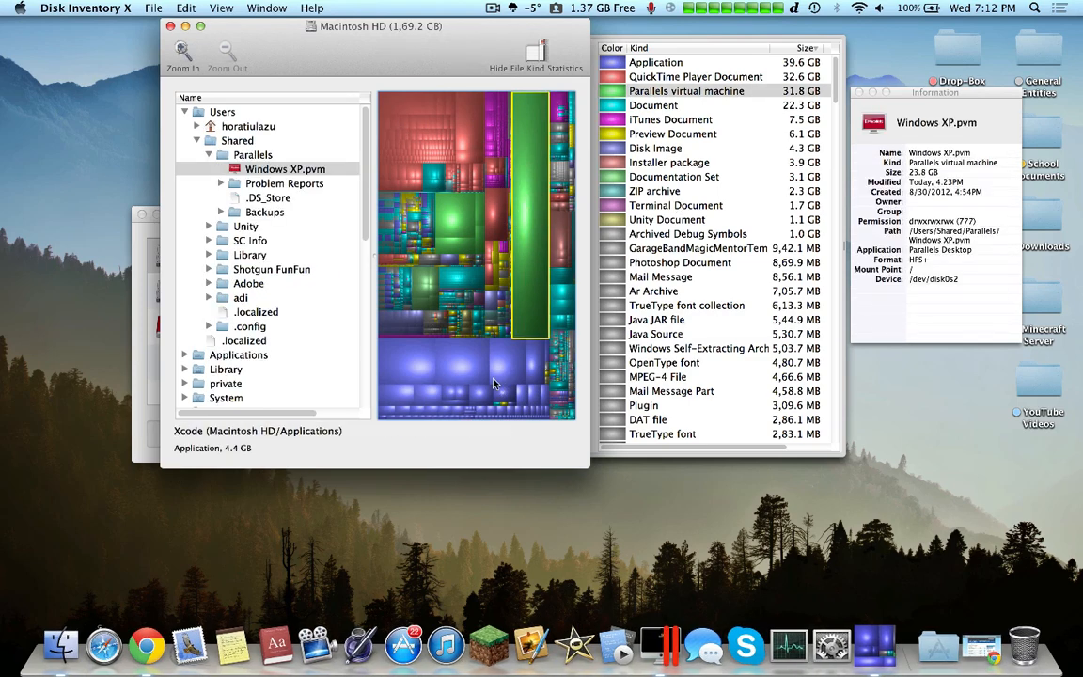
{"action": "left_click", "coordinate": [420, 320]}
{"action": "left_click", "coordinate": [515, 369]}
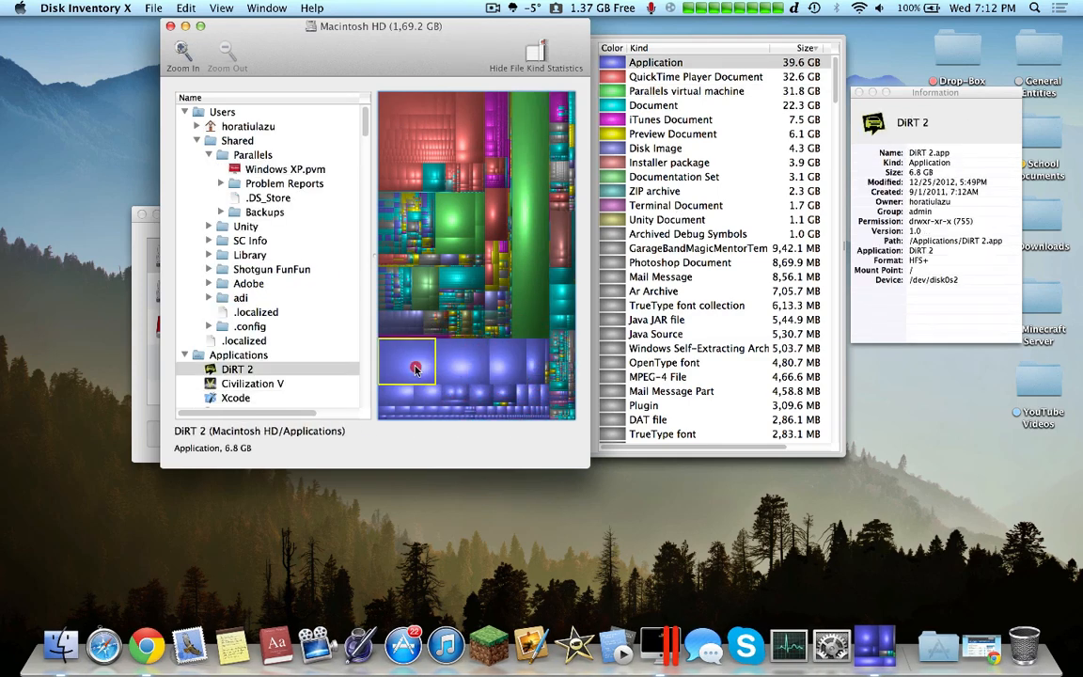
{"action": "left_click", "coordinate": [420, 319]}
{"action": "left_click", "coordinate": [460, 367]}
{"action": "left_click", "coordinate": [461, 392]}
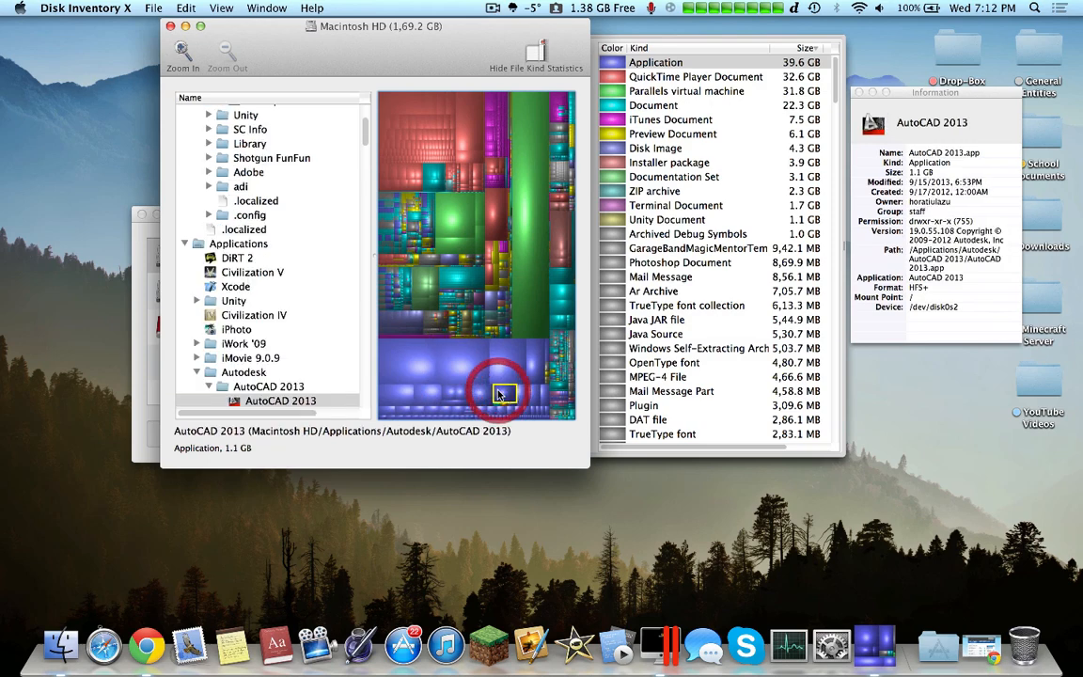
{"action": "left_click", "coordinate": [489, 376]}
{"action": "left_click", "coordinate": [406, 395]}
{"action": "left_click", "coordinate": [488, 372]}
{"action": "left_click", "coordinate": [532, 370]}
{"action": "left_click", "coordinate": [482, 357]}
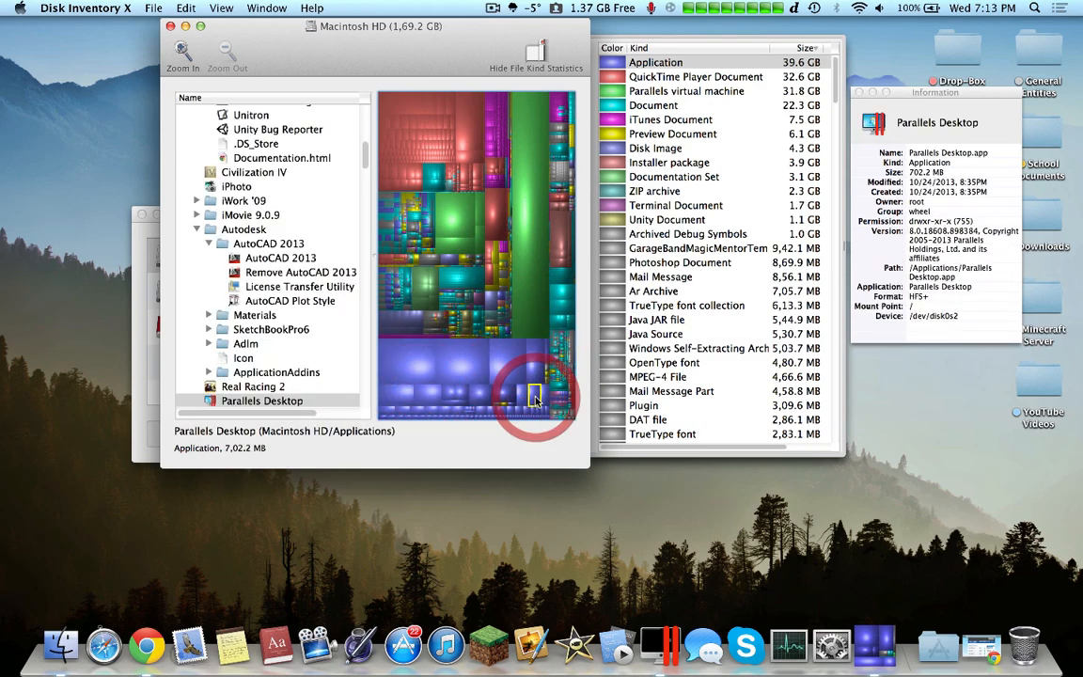
{"action": "left_click", "coordinate": [482, 357]}
{"action": "left_click", "coordinate": [526, 395]}
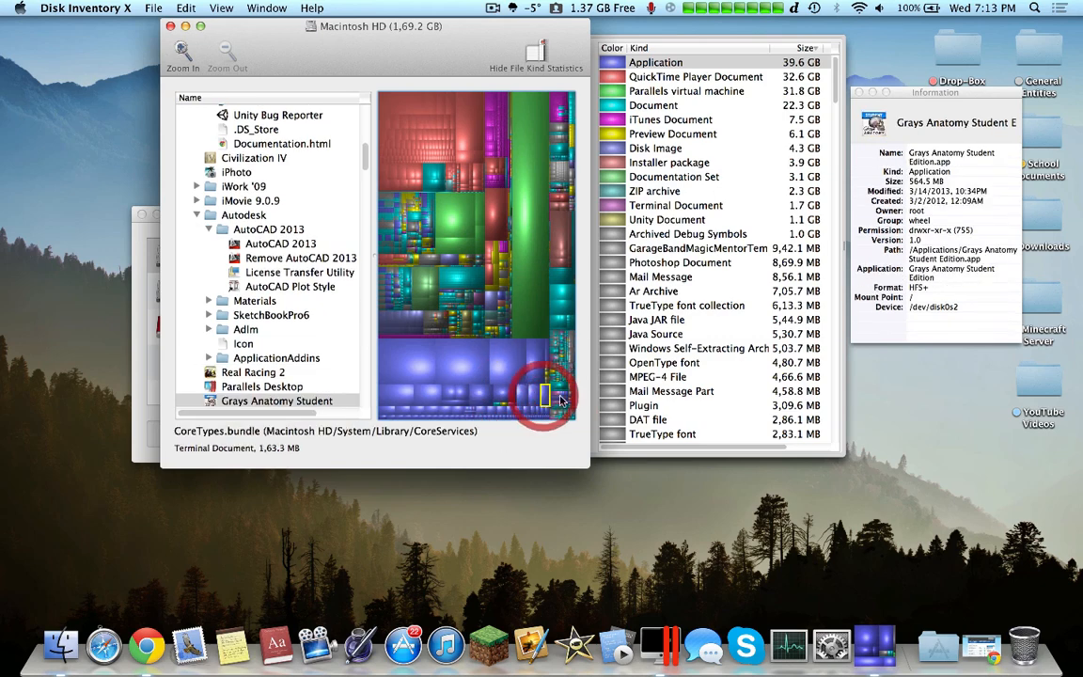
{"action": "scroll", "coordinate": [263, 349], "scroll_direction": "down", "scroll_amount": 3}
Step: Try Move To Trash on Grays Anatomy Student Edition and acknowledge the cannot-be-trashed warning
{"action": "left_click", "coordinate": [244, 350]}
{"action": "right_click", "coordinate": [244, 350]}
{"action": "left_click", "coordinate": [311, 431]}
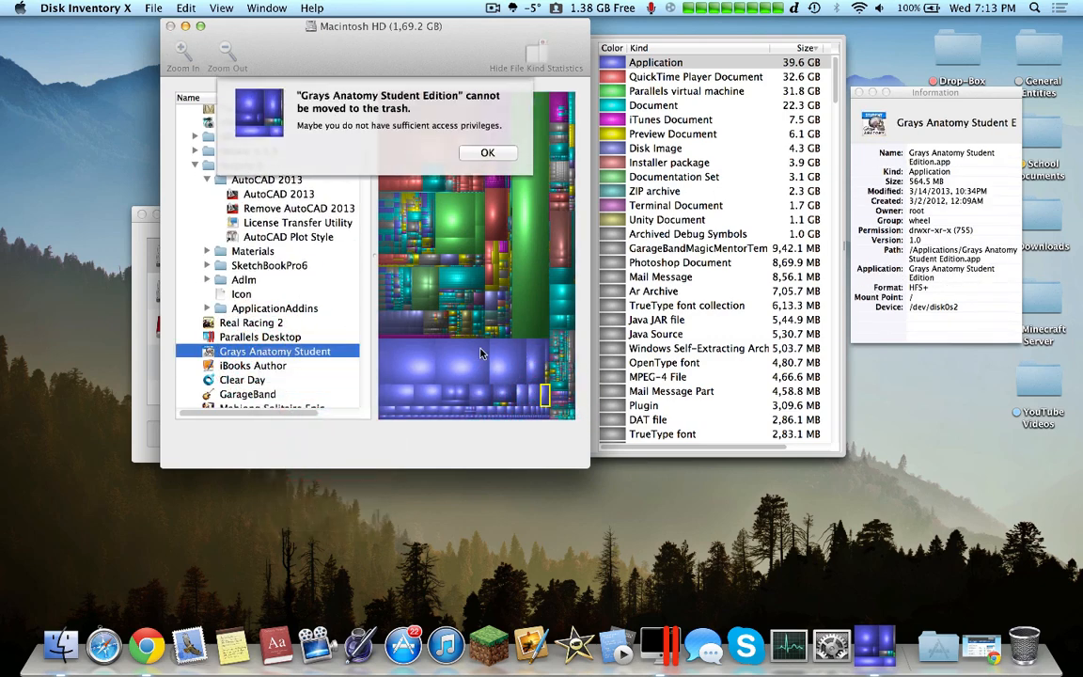
{"action": "left_click", "coordinate": [461, 138]}
Step: Dismiss the Grays Anatomy actions menu and close the Macintosh HD treemap window, leaving the volume list
{"action": "right_click", "coordinate": [287, 351]}
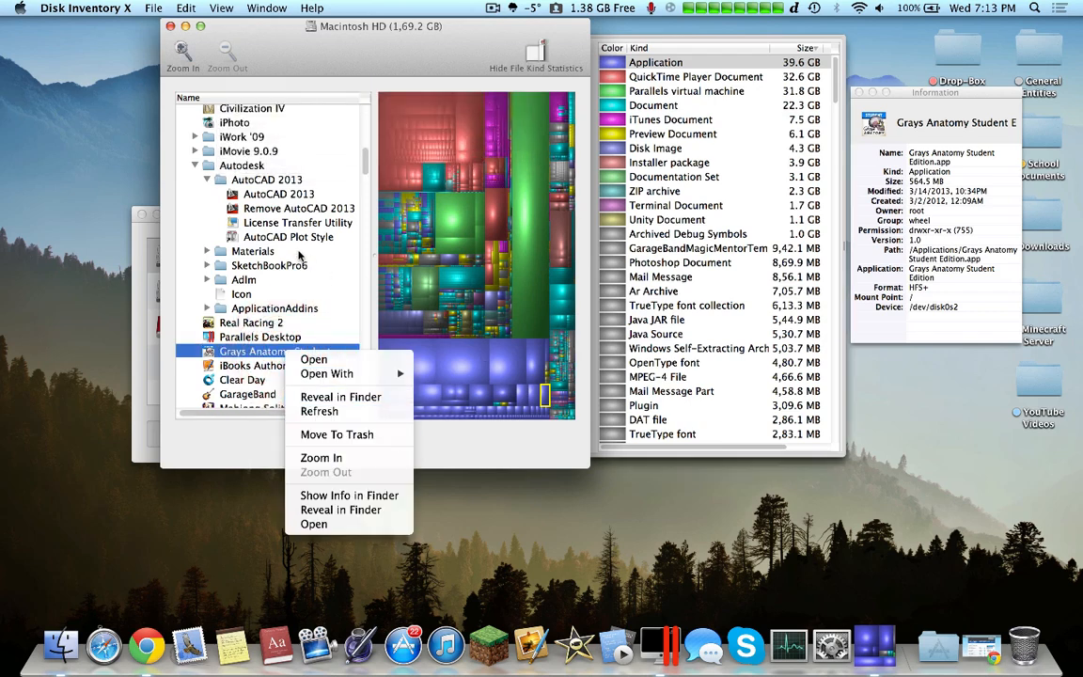
{"action": "left_click", "coordinate": [269, 227]}
{"action": "left_click", "coordinate": [171, 26]}
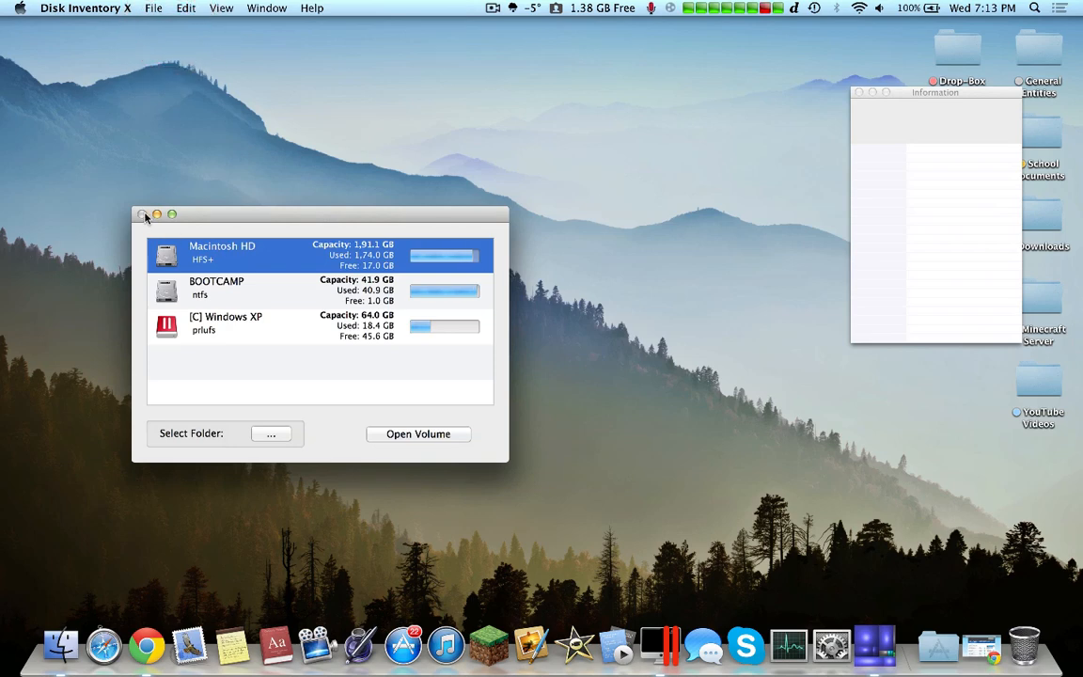
Step: Quit Disk Inventory X from its Dock menu, leaving the plain Finder desktop
{"action": "right_click", "coordinate": [893, 619]}
{"action": "left_click", "coordinate": [879, 578]}
{"action": "right_click", "coordinate": [869, 643]}
{"action": "left_click", "coordinate": [877, 564]}
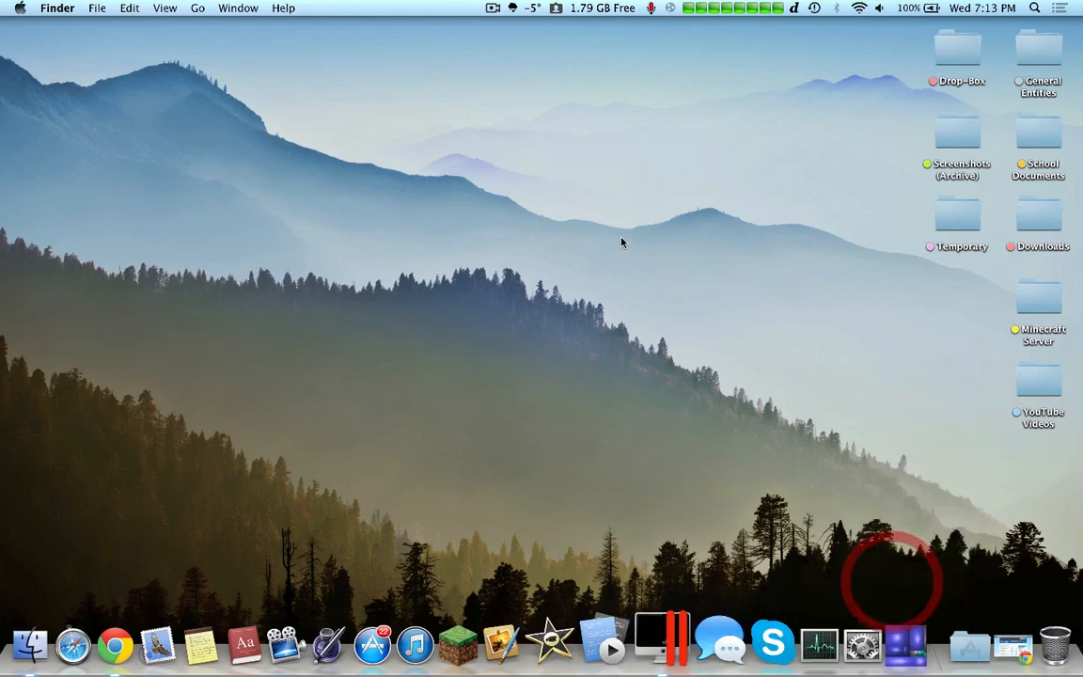
{"action": "left_click_drag", "start_coordinate": [225, 137], "coordinate": [635, 422]}
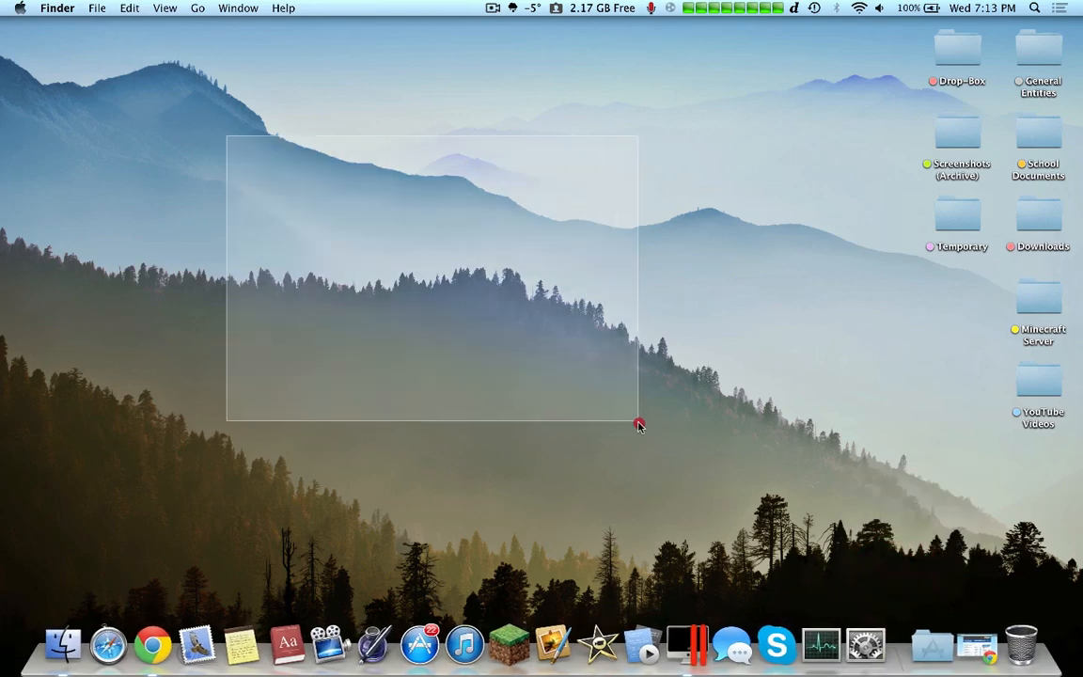